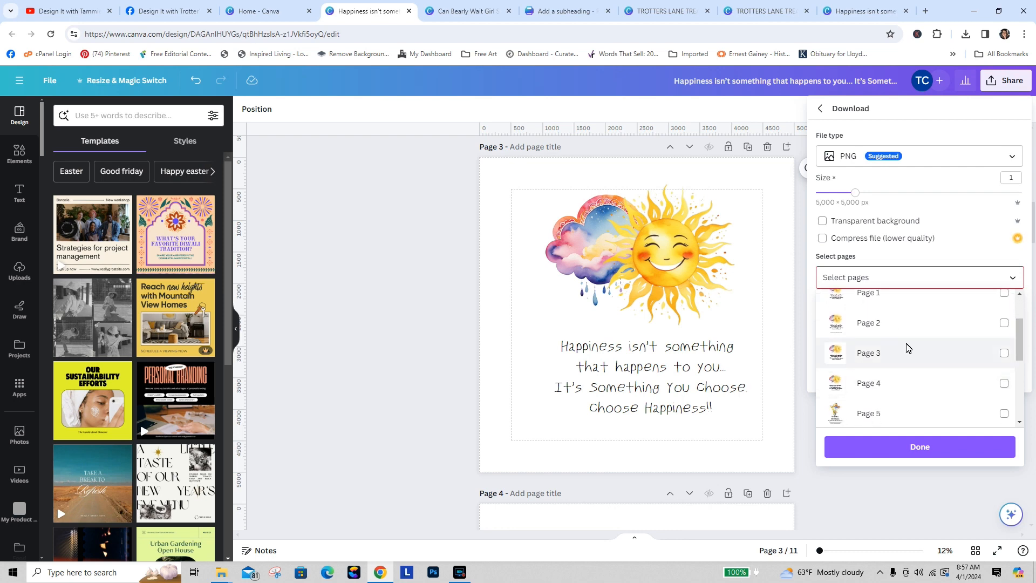
Step: Download only page 3 of the design as a PNG at size 3.125 (15,625 × 15,625 px)
left_click(1004, 354)
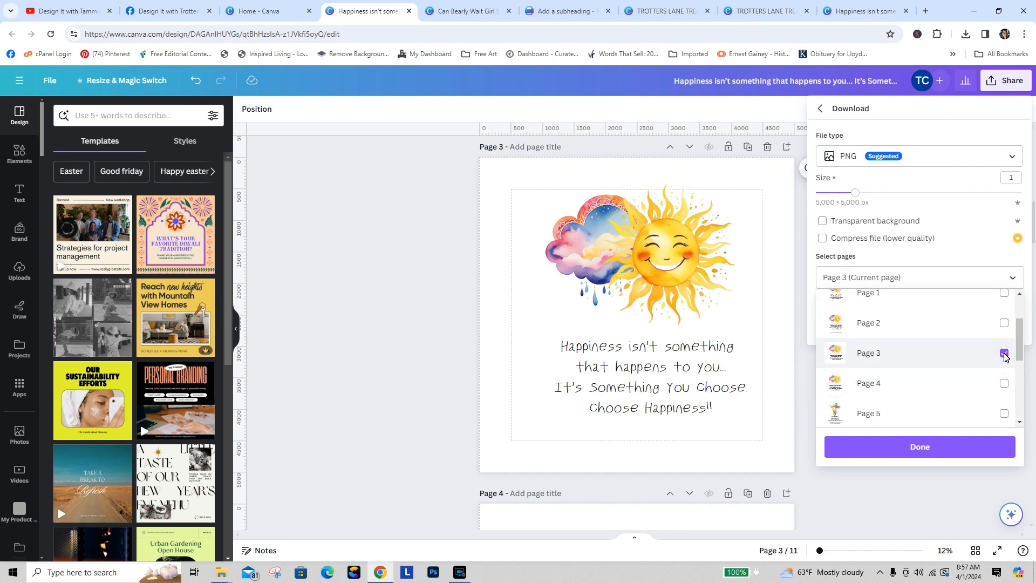
left_click(855, 197)
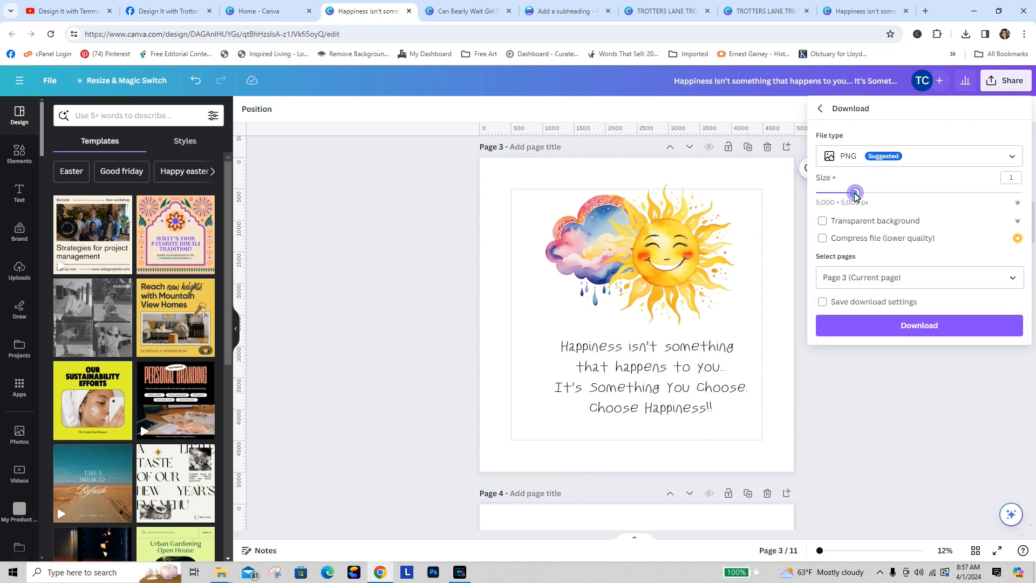
left_click_drag(856, 195, 1023, 187)
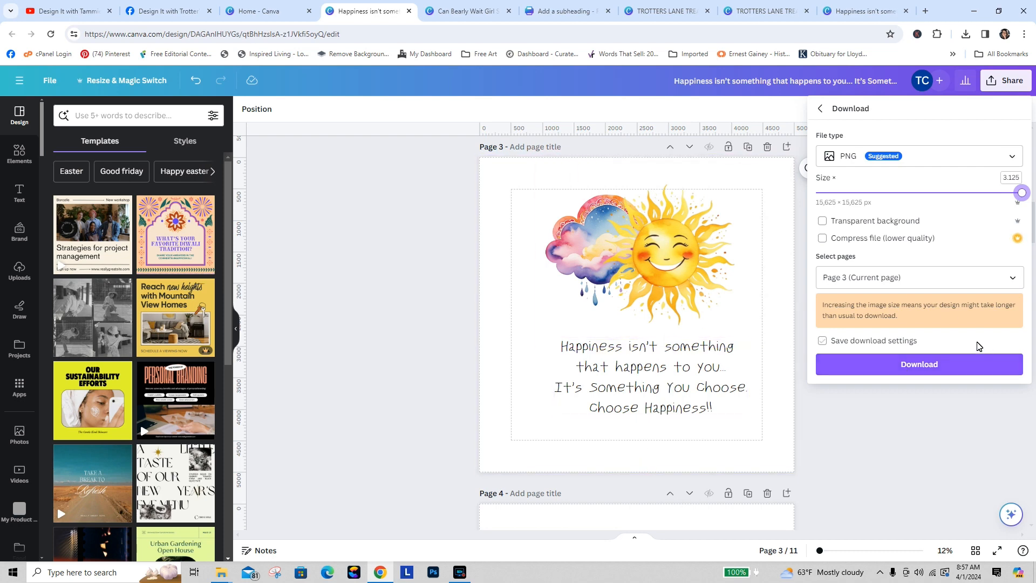
left_click(924, 363)
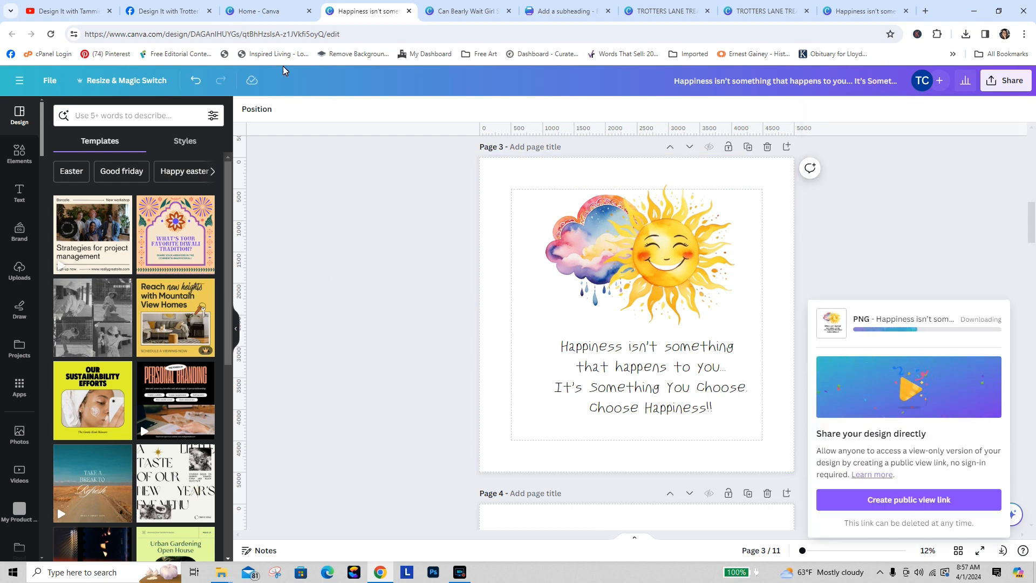
Step: Create a new blank custom-size design of 5000 × 5000 px from the Canva home page
left_click(267, 10)
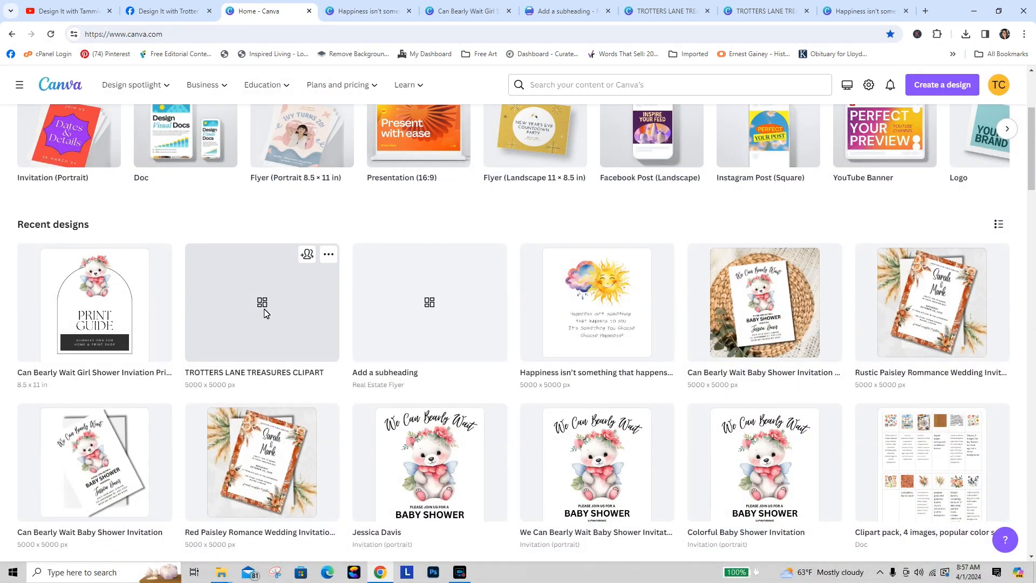
left_click(951, 88)
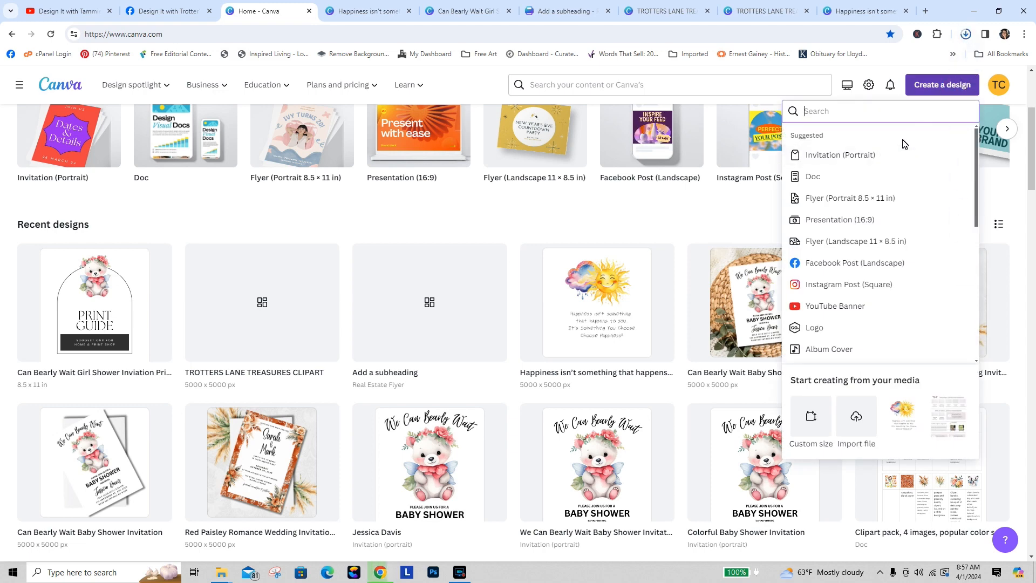
left_click(732, 88)
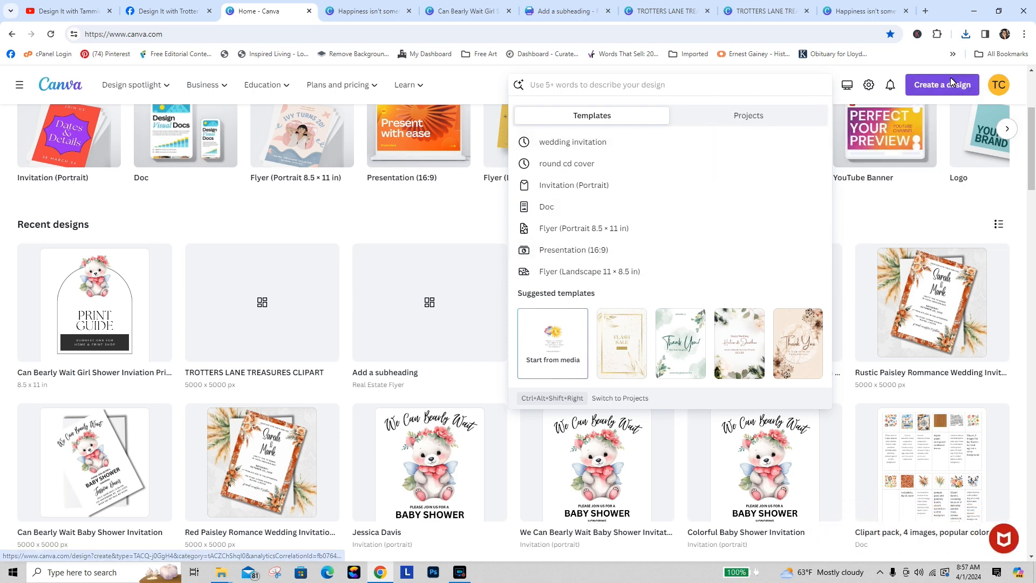
left_click(951, 84)
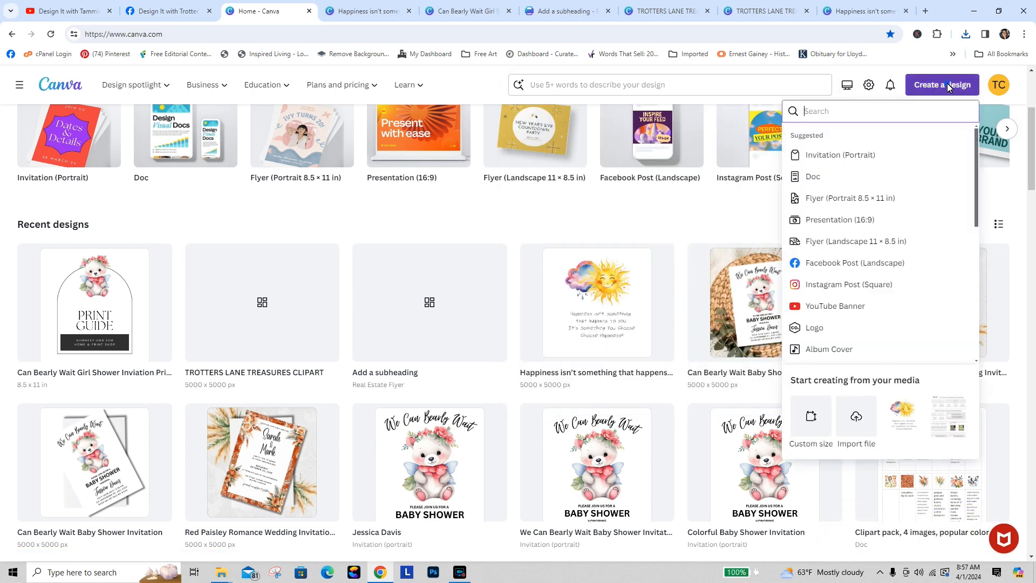
left_click(810, 415)
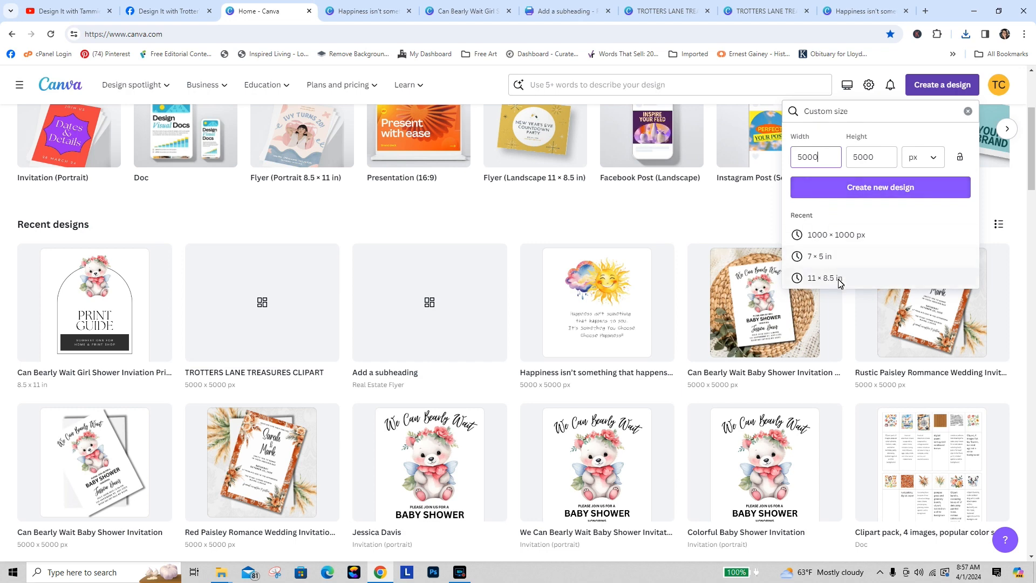
left_click(875, 186)
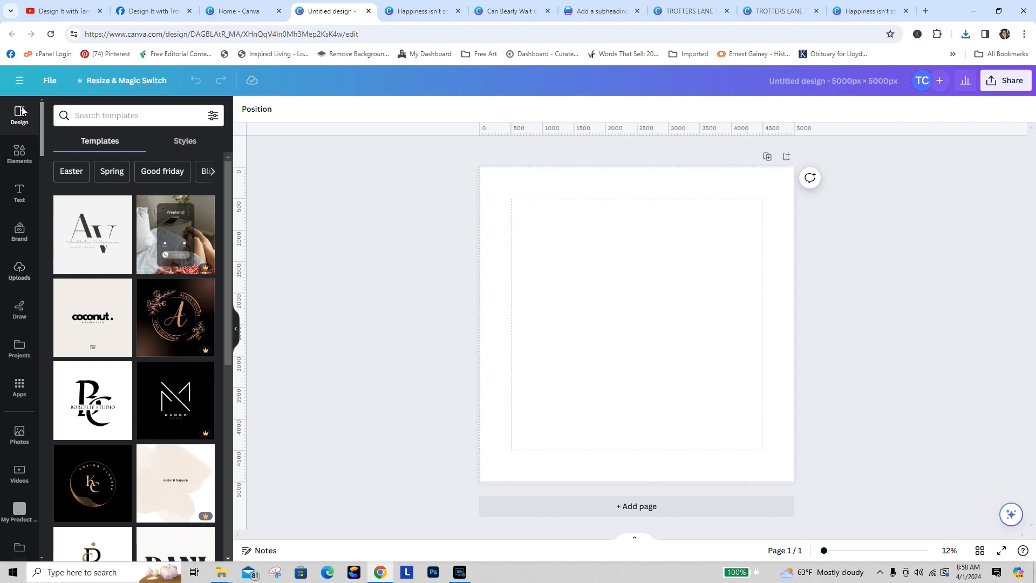
Step: Open the collection of uploaded images in the new design
left_click(19, 270)
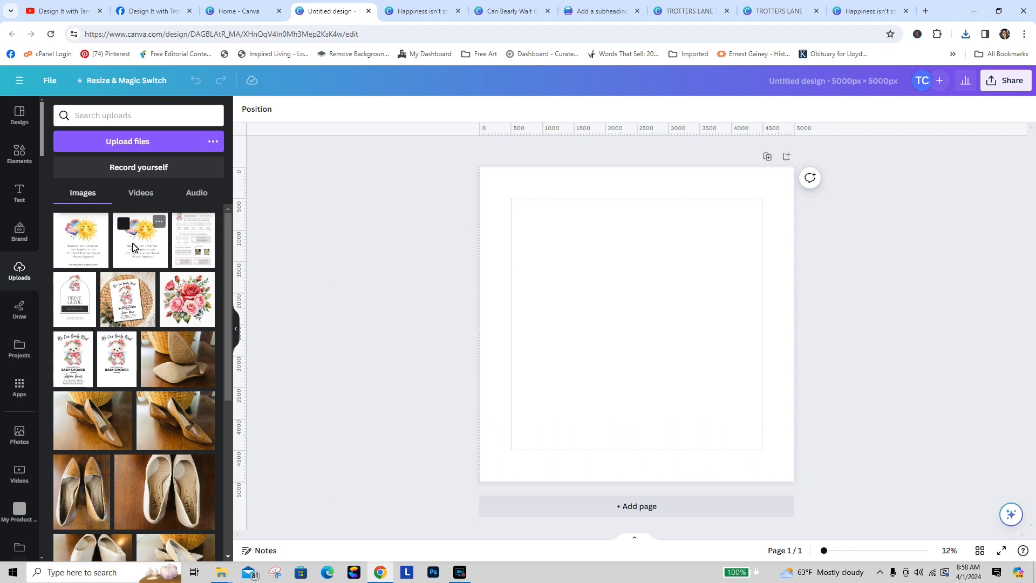
mouse_move(133, 248)
left_mouse_down()
mouse_move(467, 254)
mouse_move(127, 237)
left_mouse_up()
left_click(124, 140)
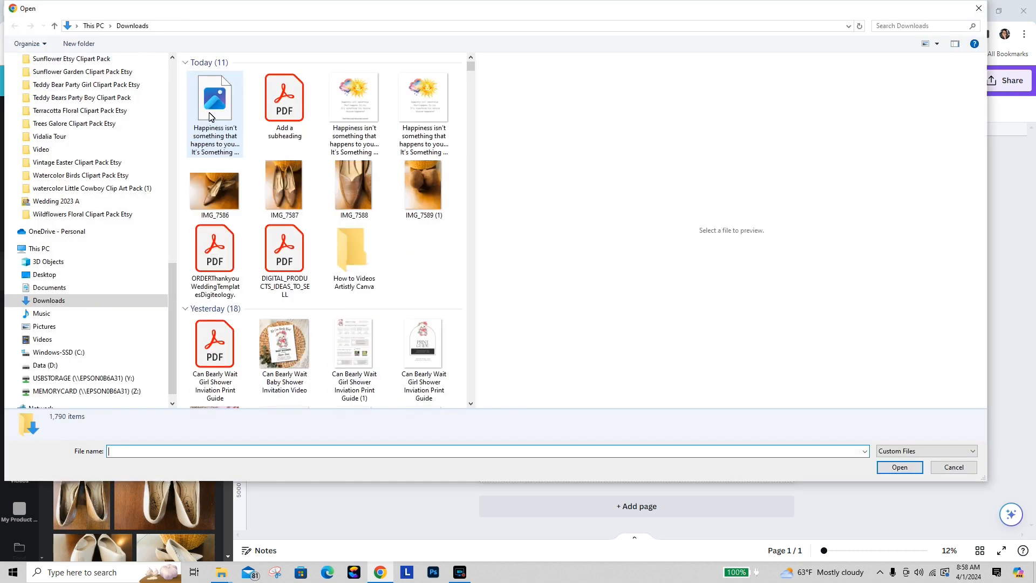
left_click(859, 26)
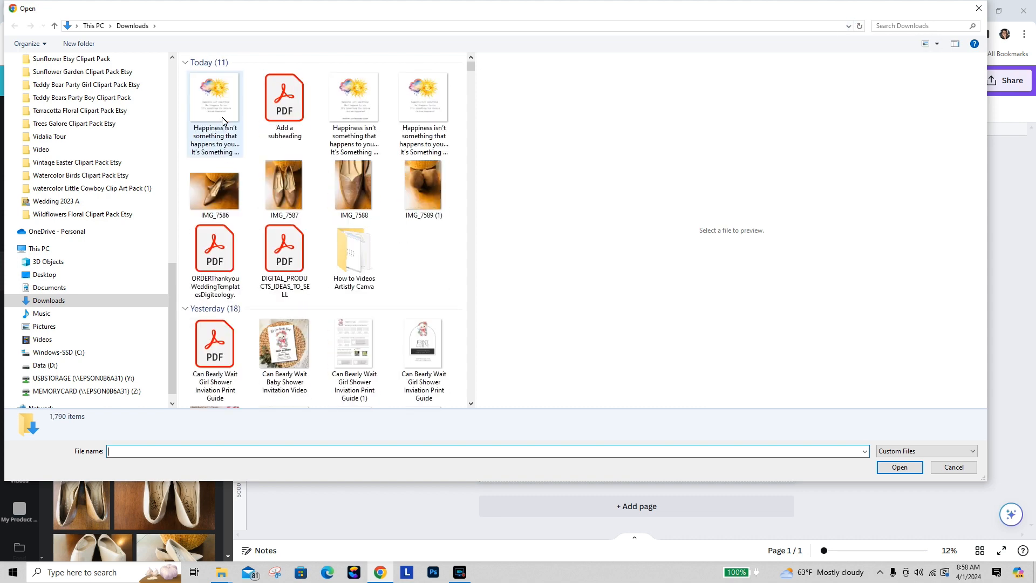
left_click(210, 100)
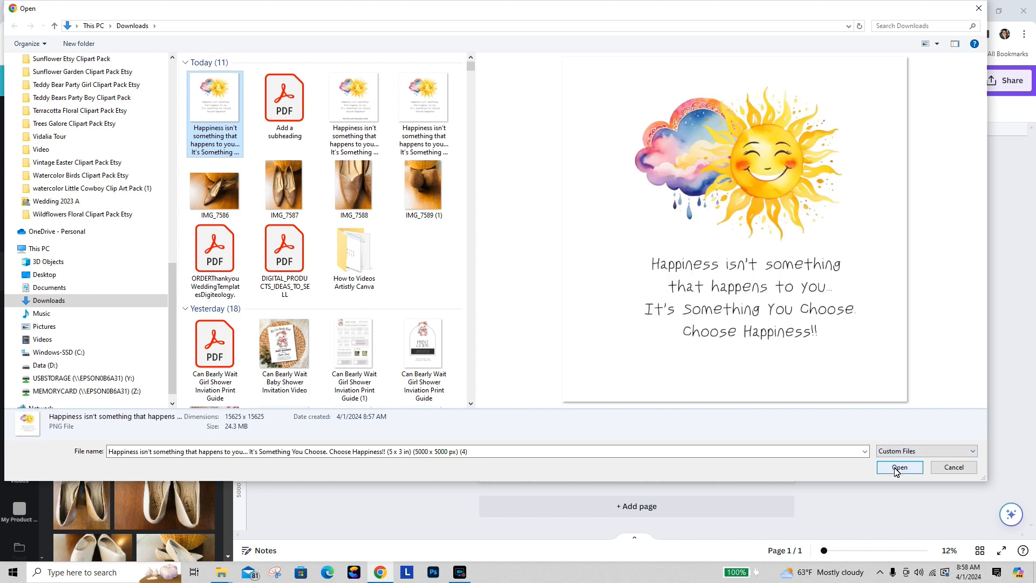
left_click(954, 468)
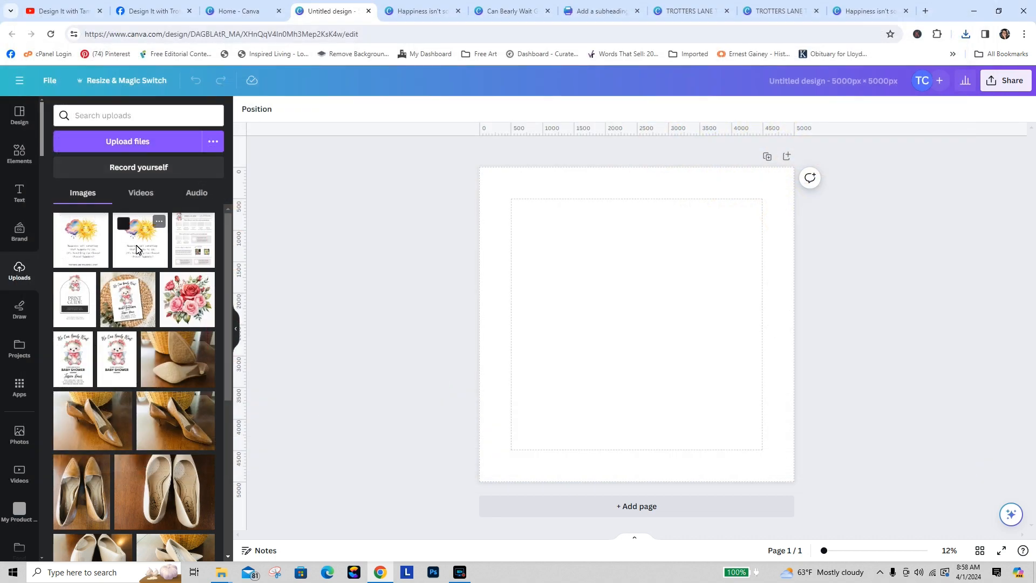
Step: Fill the blank page with the uploaded sun-and-cloud happiness quote image that has no clipart caption
left_click_drag(136, 250, 506, 246)
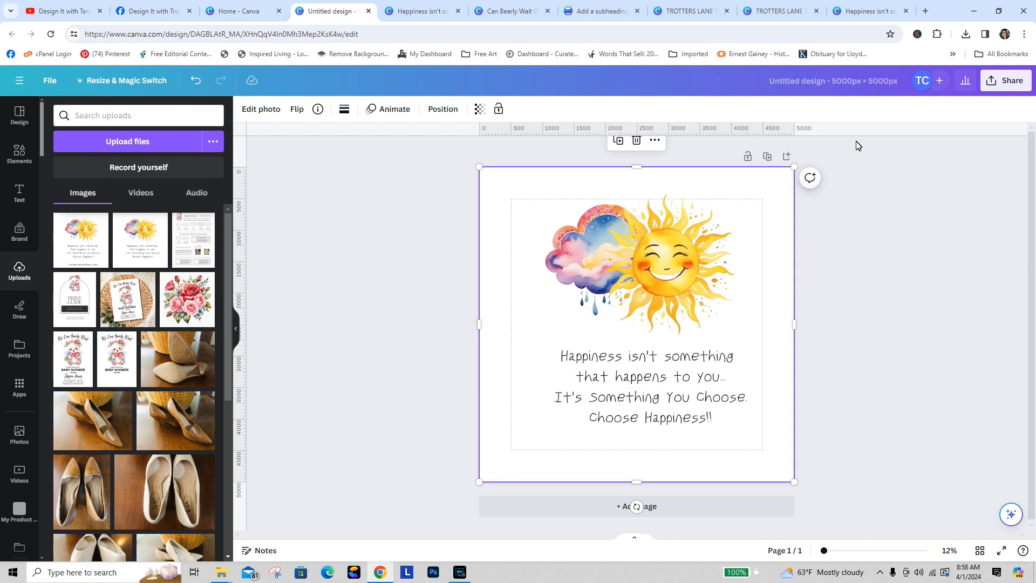
Step: Name the design "Happiness Isn't Something that happens Social Media Meme Template"
left_click(824, 83)
type("Hap")
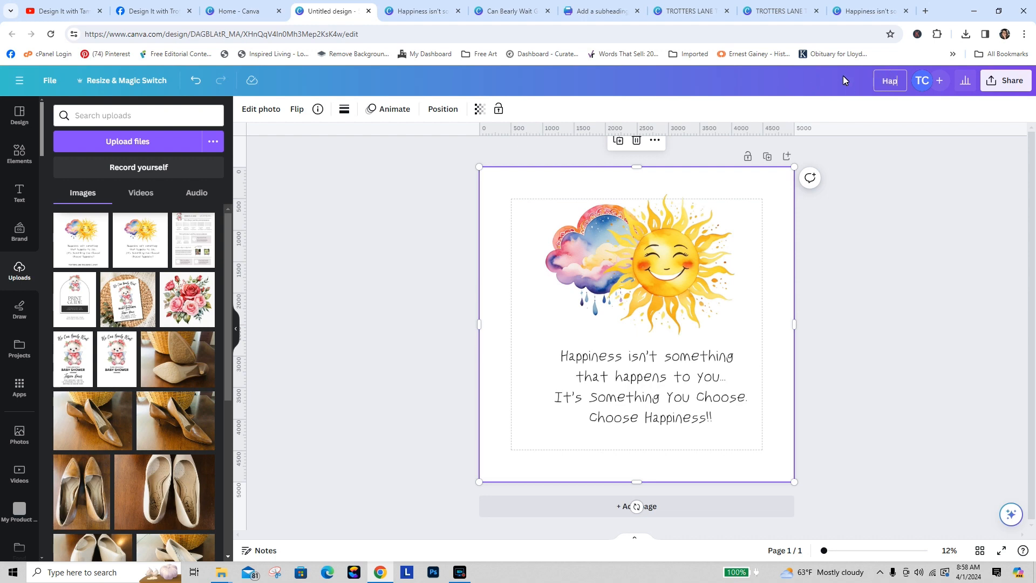
type("piness Isn't Something that")
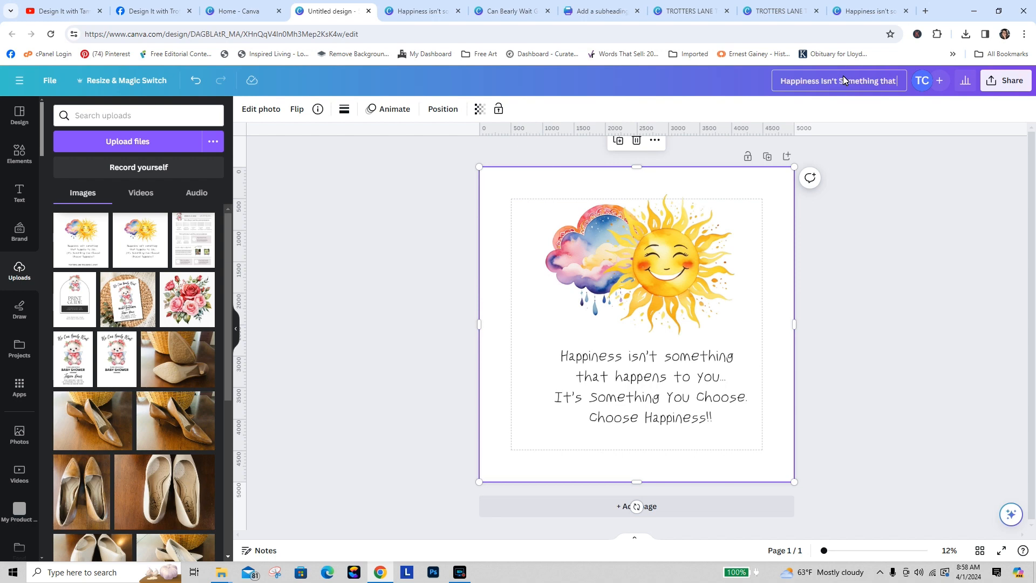
type(" happens")
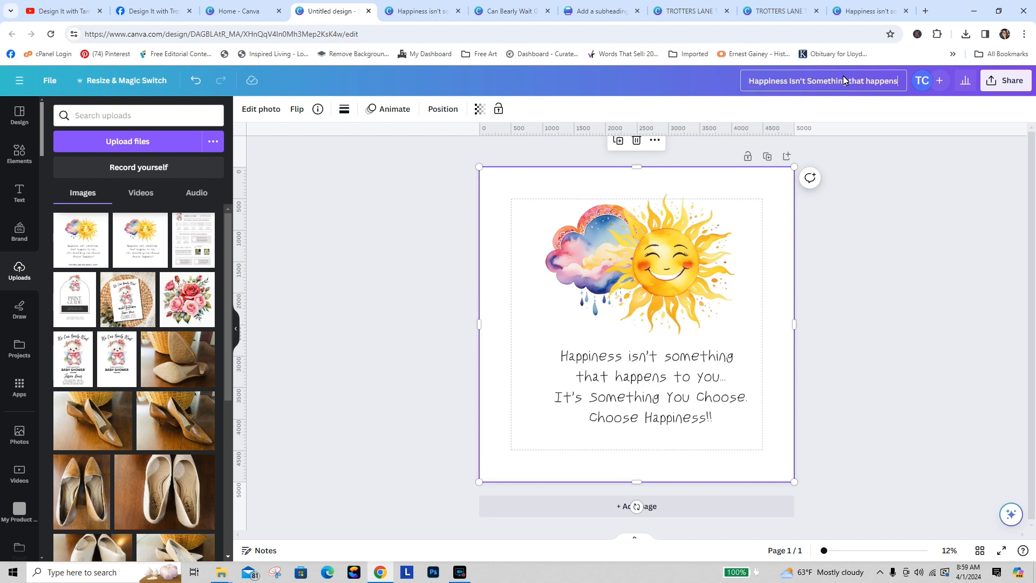
type(" Social Me")
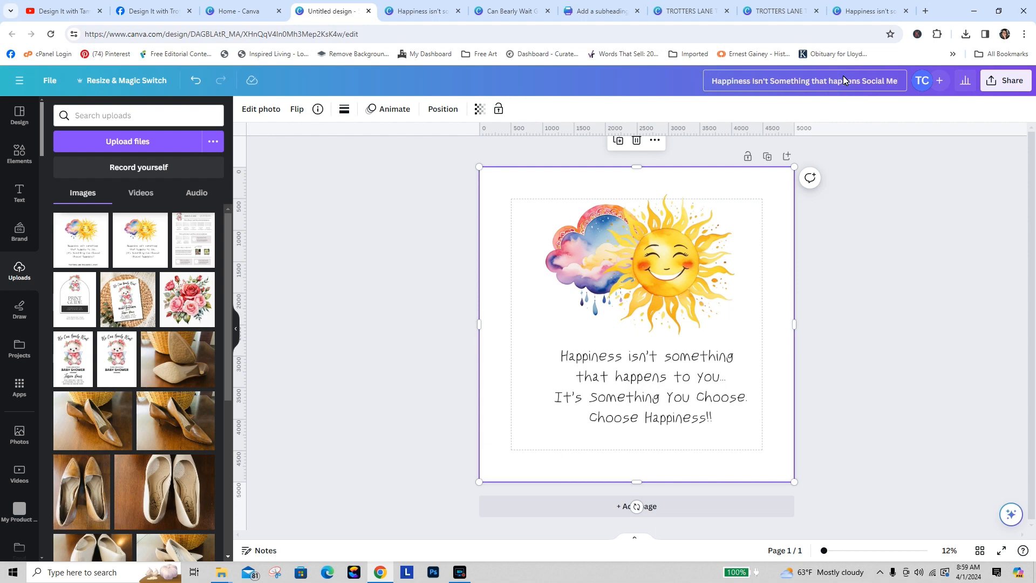
type("dia Meme")
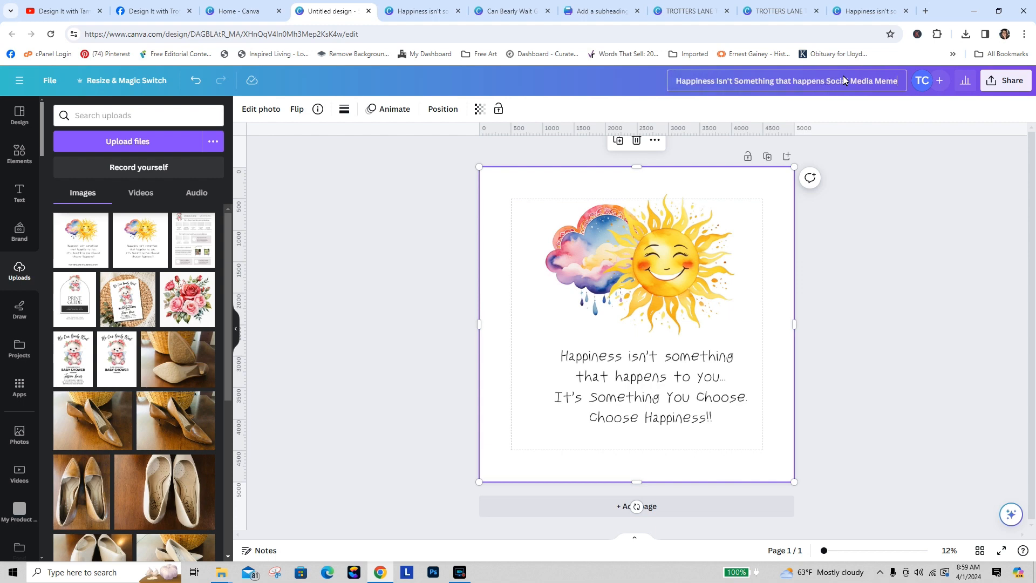
type(" Temp")
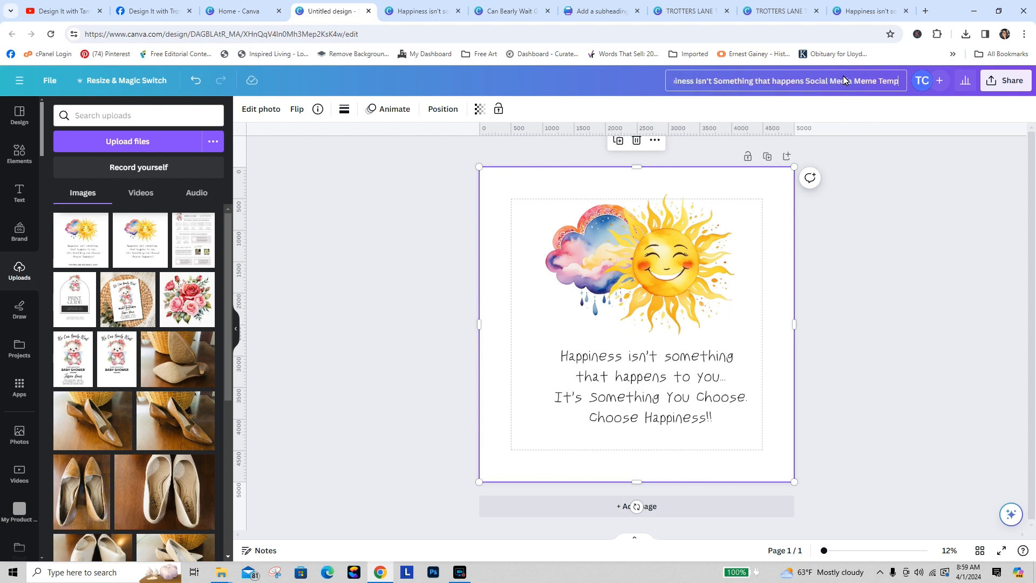
type("late")
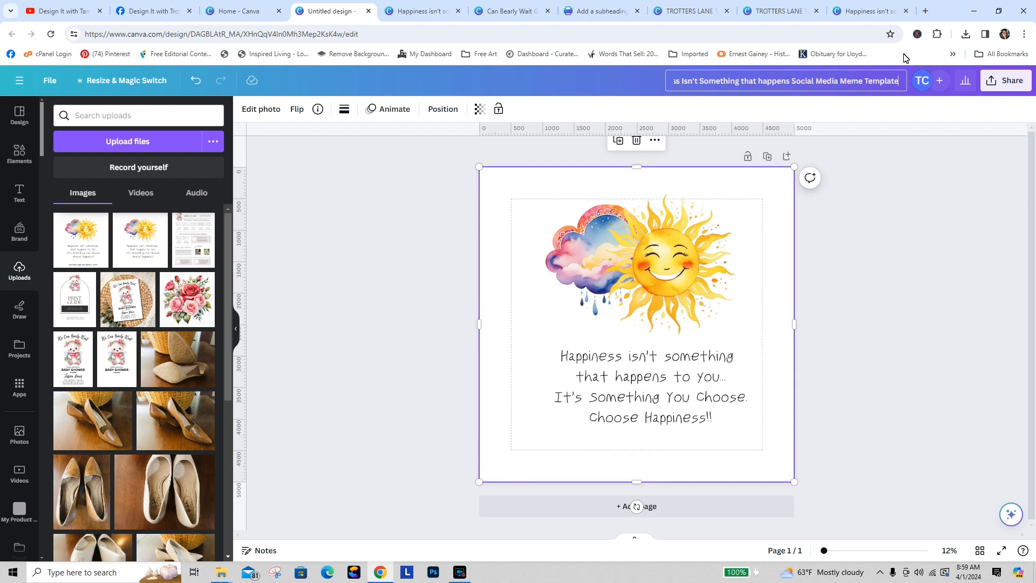
left_click(899, 221)
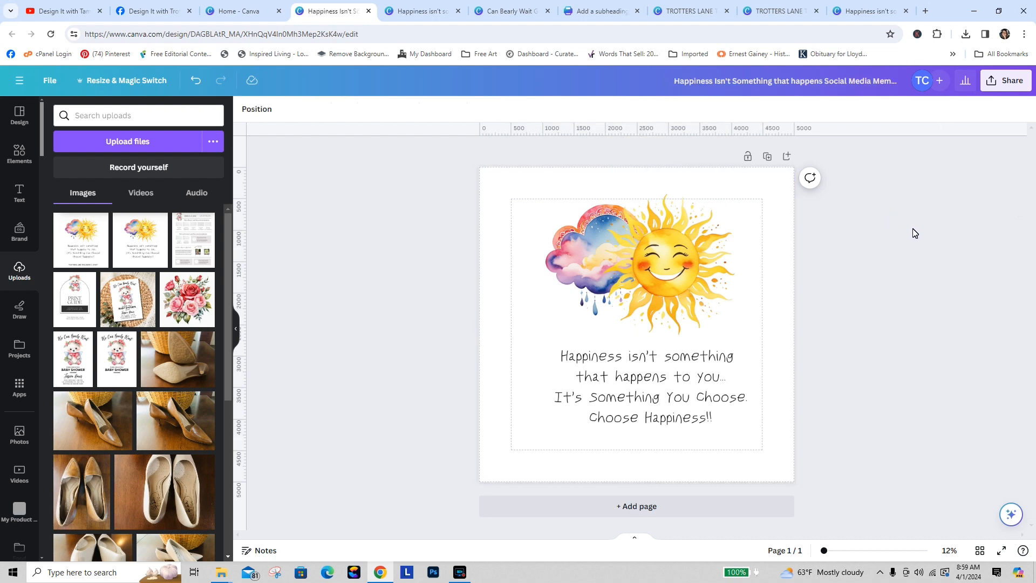
Step: Copy the "TROTTERS LANE TREASURES CLIPART" text from page 2 of the original 11-page happiness design
left_click(423, 17)
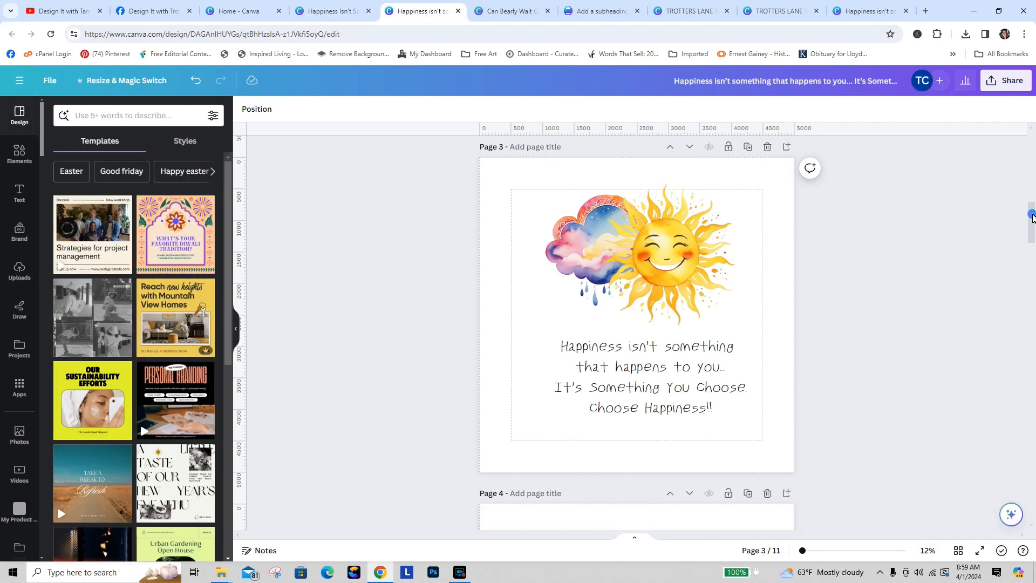
left_click_drag(1032, 217, 1021, 188)
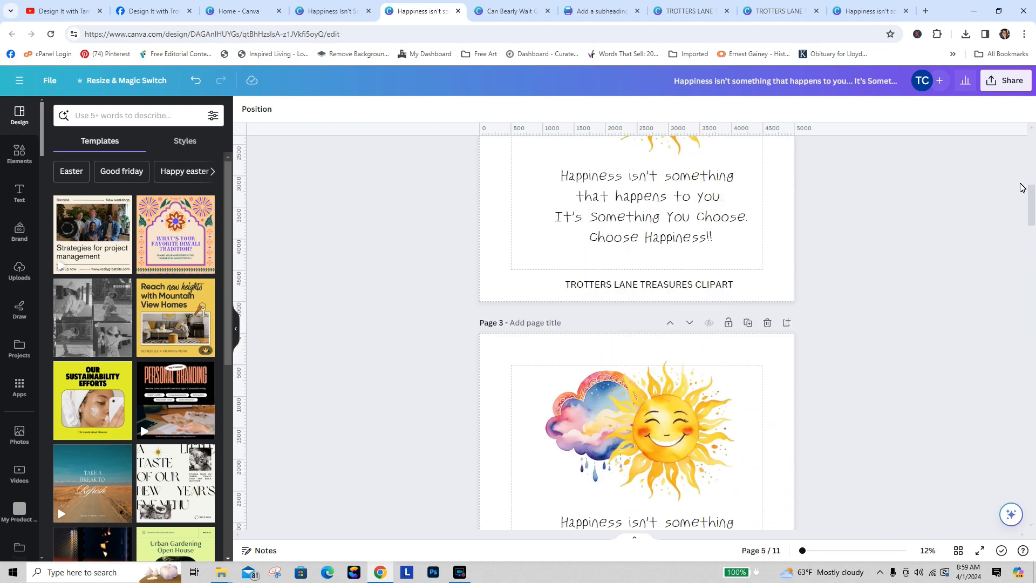
scroll(1021, 187, "up", 5)
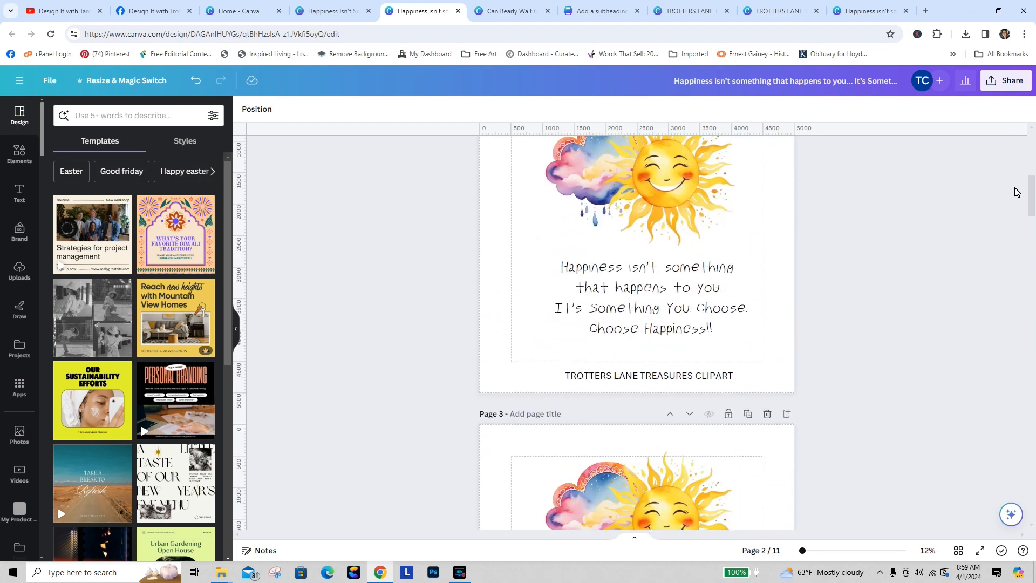
left_click(702, 374)
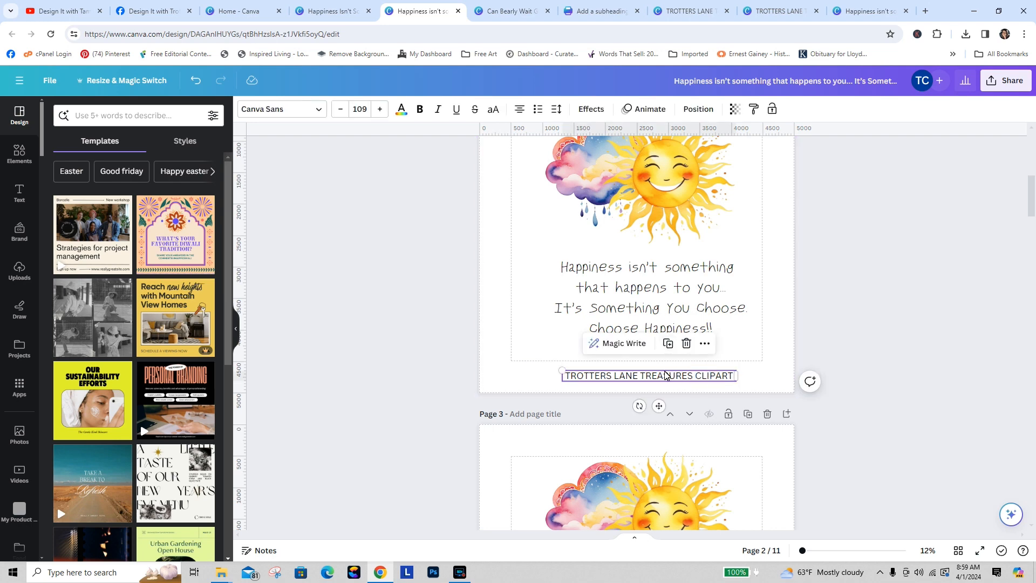
left_click(706, 345)
left_click(736, 149)
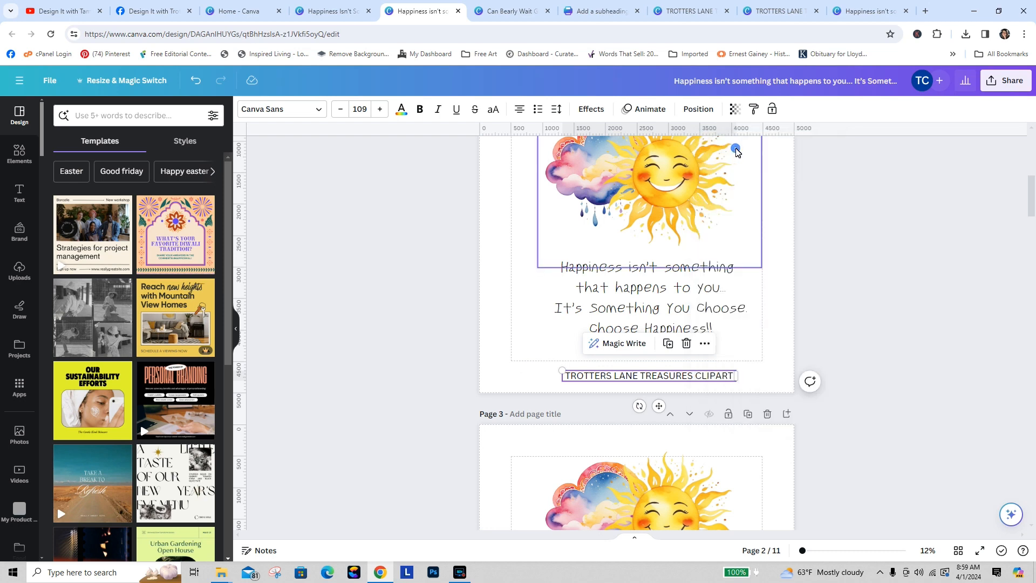
Step: Paste the copied clipart caption below the quote on the page of the new template design
left_click(330, 11)
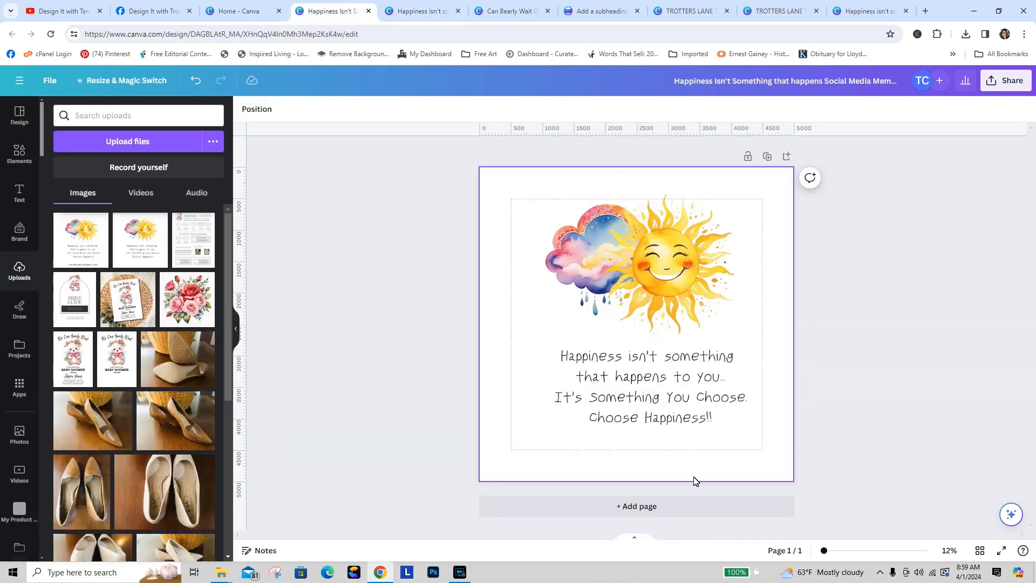
right_click(628, 449)
left_click(657, 330)
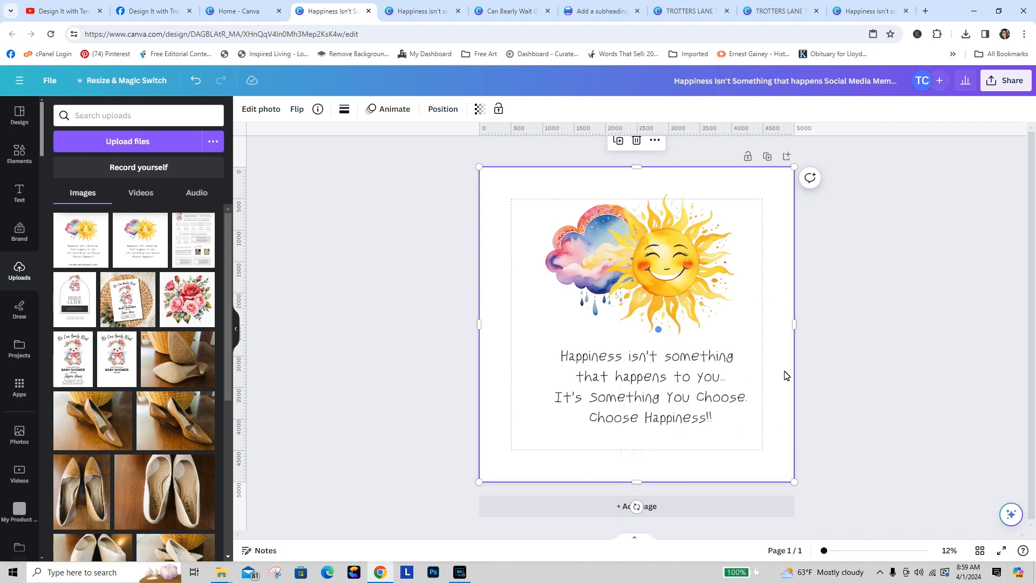
key("ctrl+z")
left_click(879, 414)
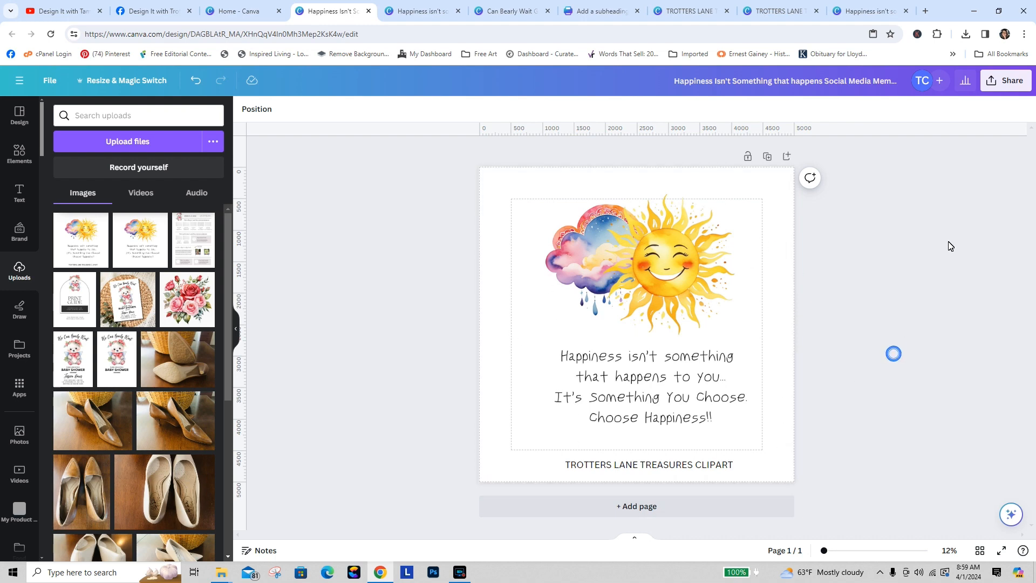
Step: Create a shareable template link for the design
left_click(991, 84)
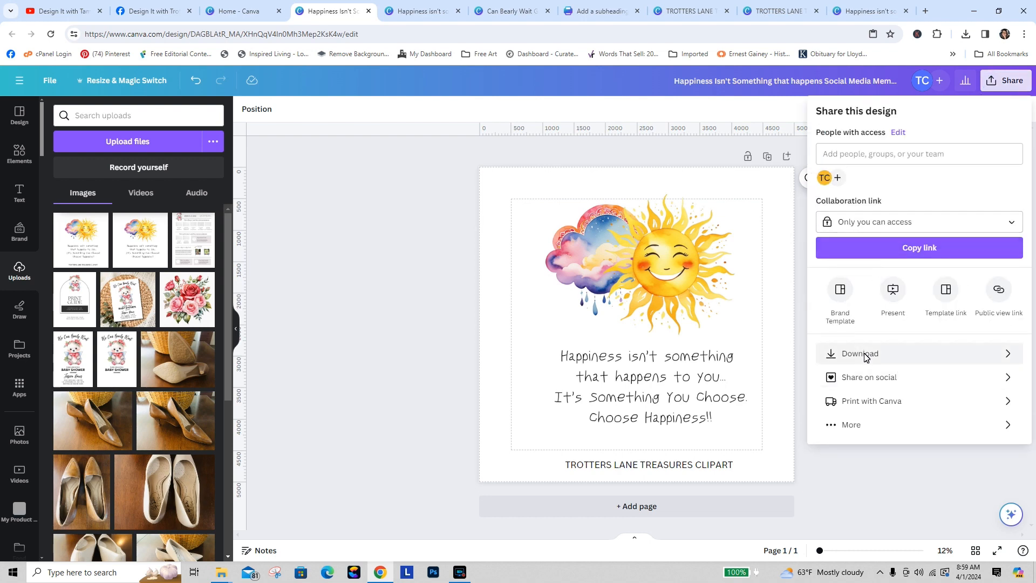
left_click(945, 290)
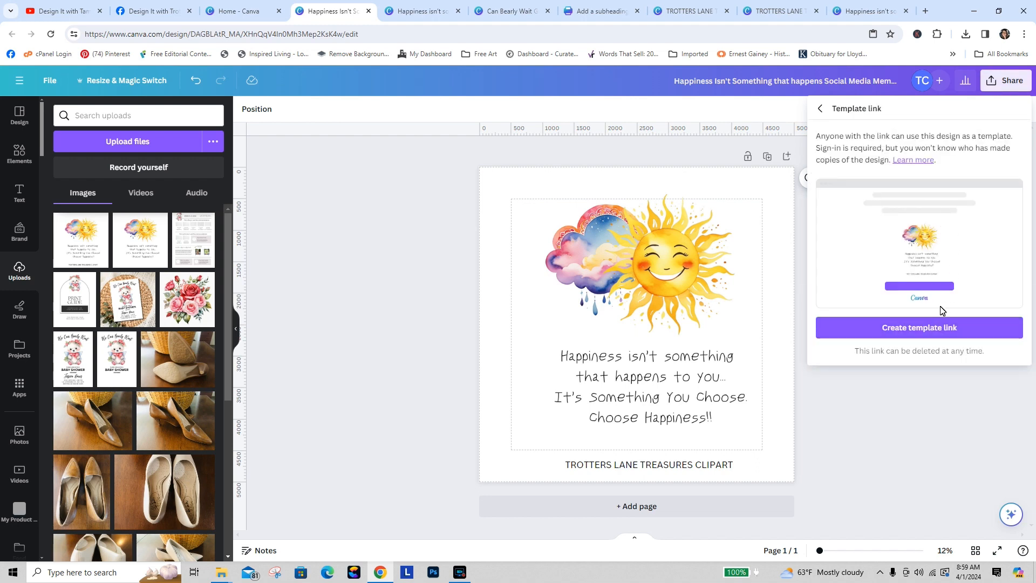
left_click(924, 328)
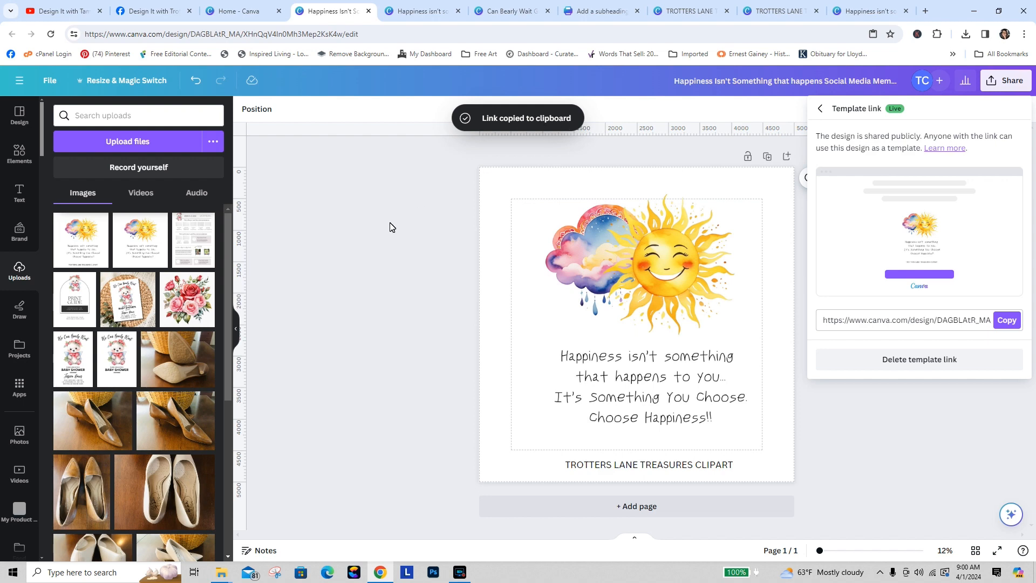
Step: Open the "Add a subheading" flyer design from the recent designs on the Canva home page
left_click(371, 248)
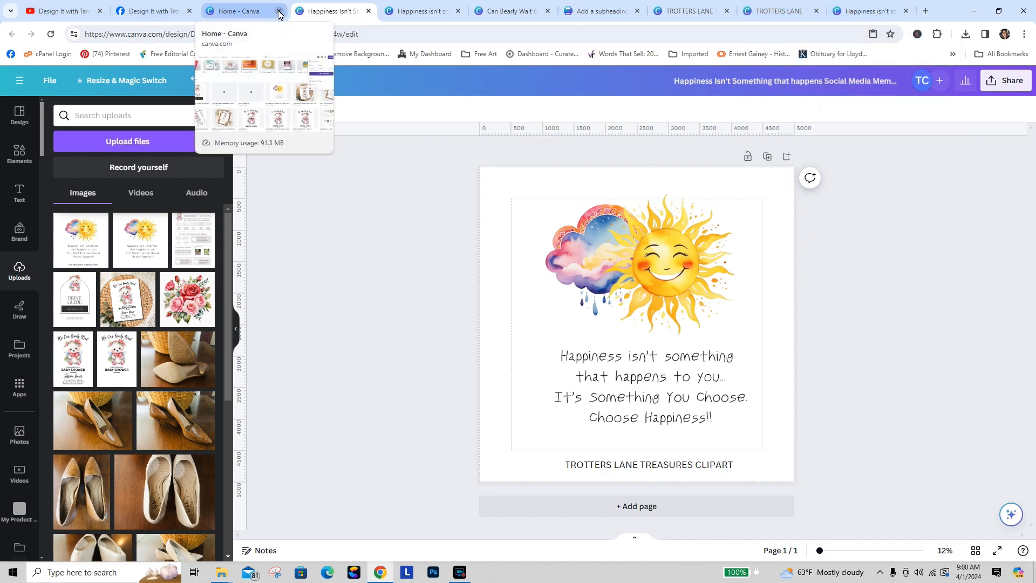
left_click(245, 10)
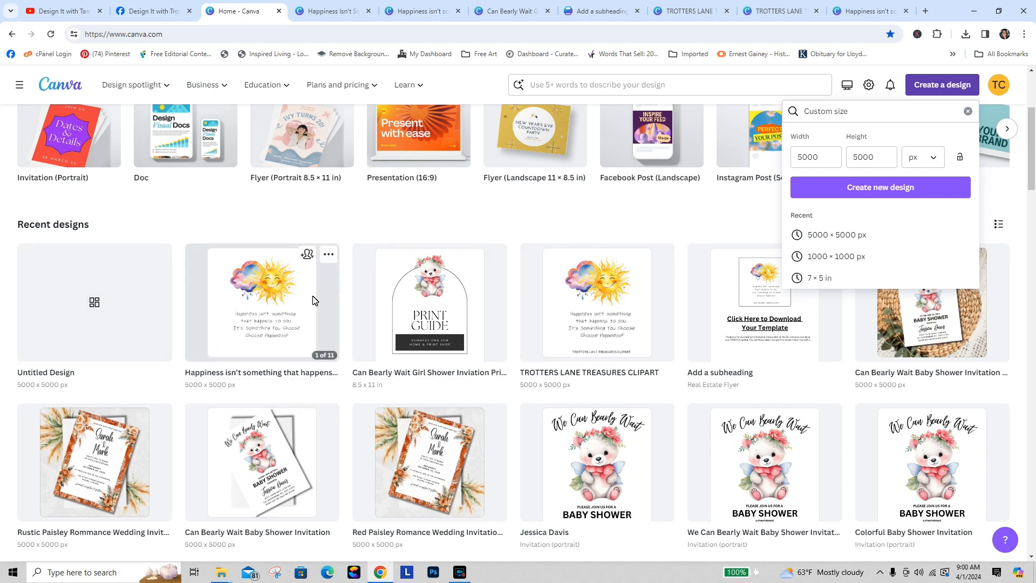
left_click(741, 295)
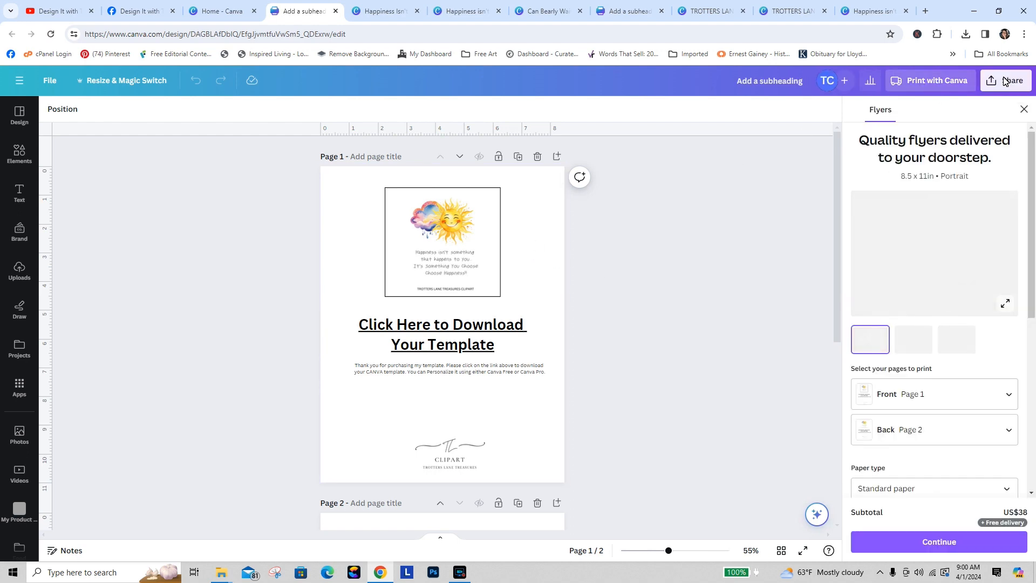
Step: Create a blank Flyer (Portrait 8.5 × 11 in) design from the Canva home page
left_click(208, 13)
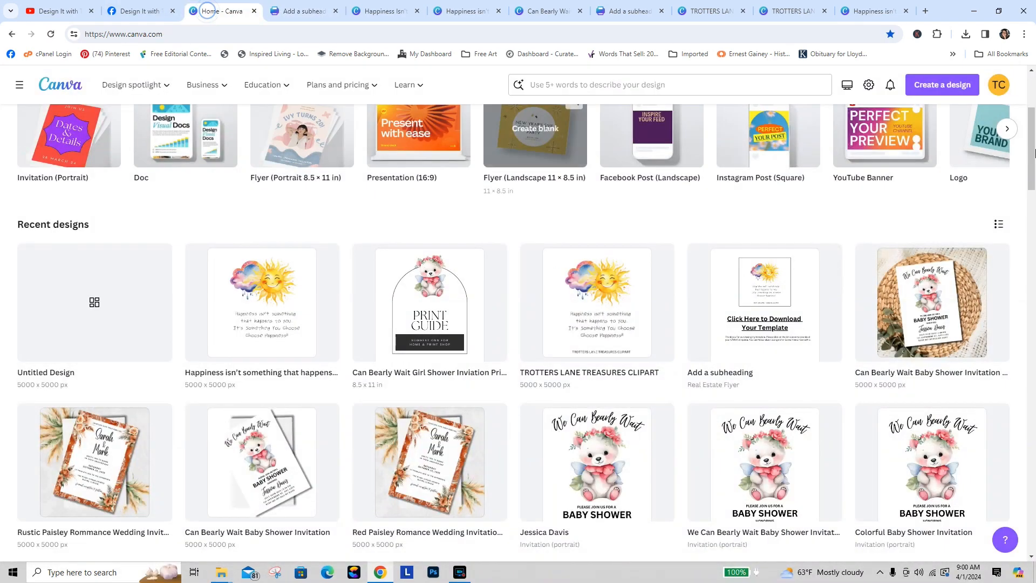
left_click(930, 85)
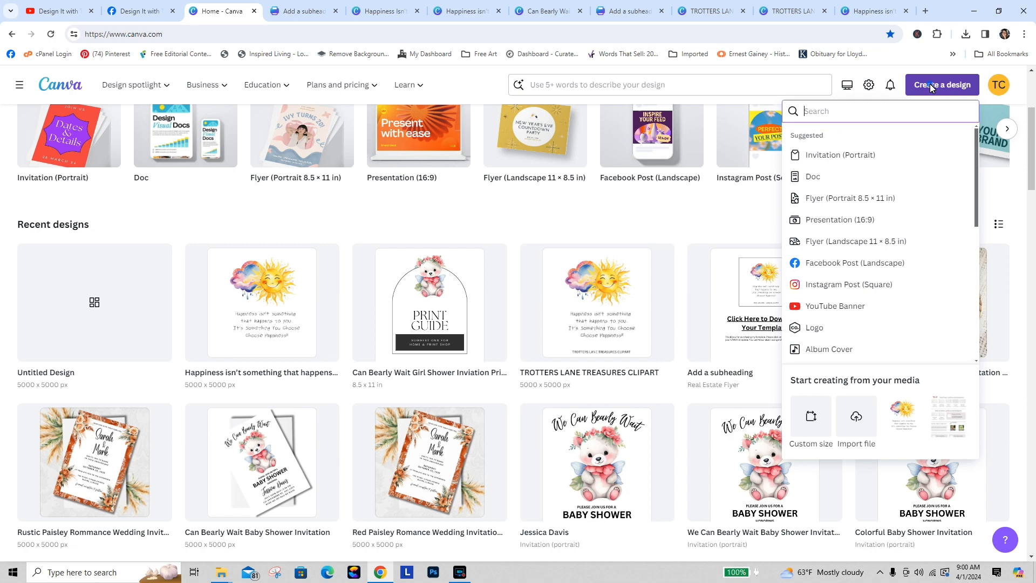
left_click(834, 199)
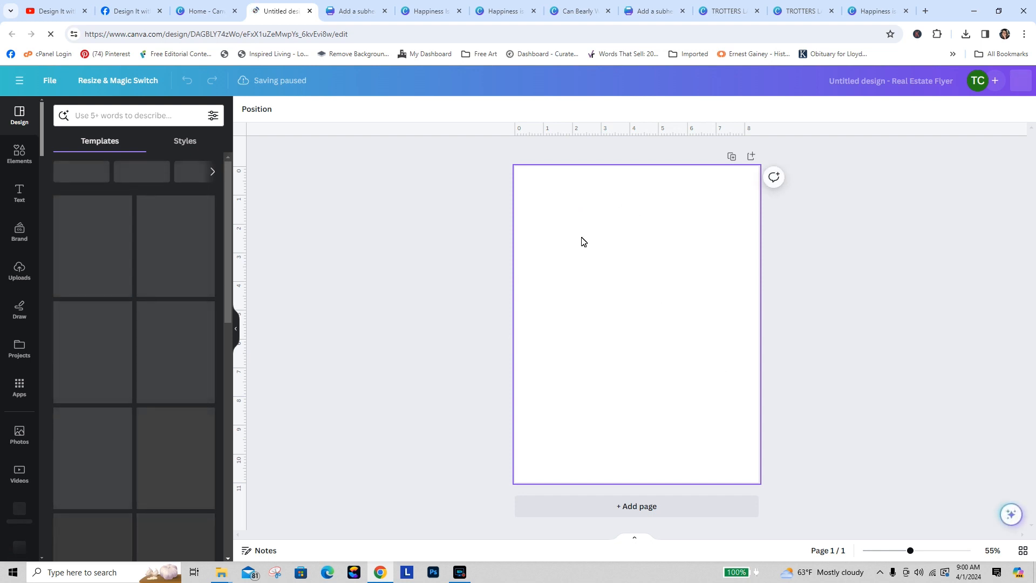
Step: Return to the "Add a subheading" flyer, nudge the quote picture inside page 1's black border, and bring up the uploaded images
left_click(353, 11)
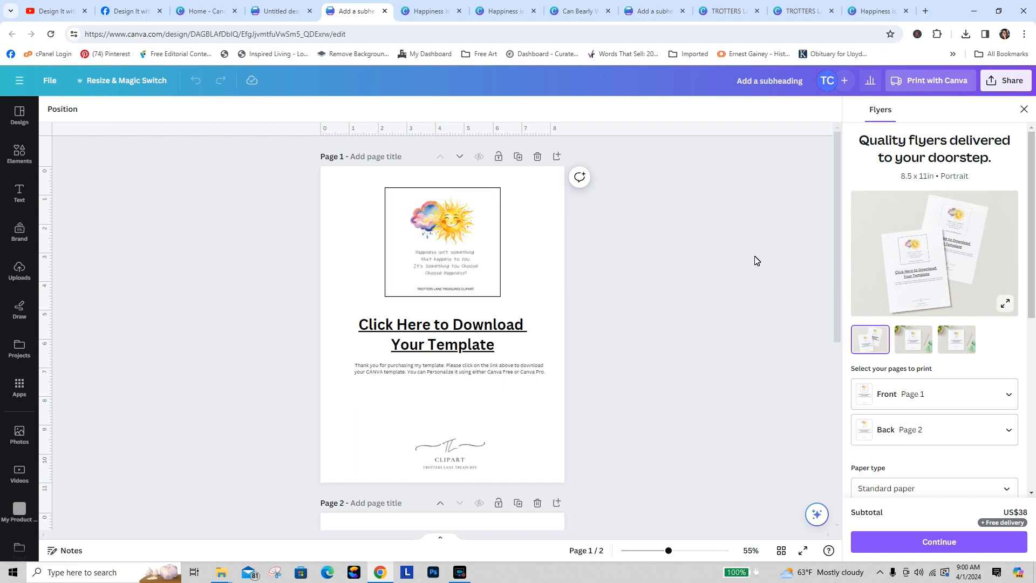
left_click_drag(838, 289, 849, 393)
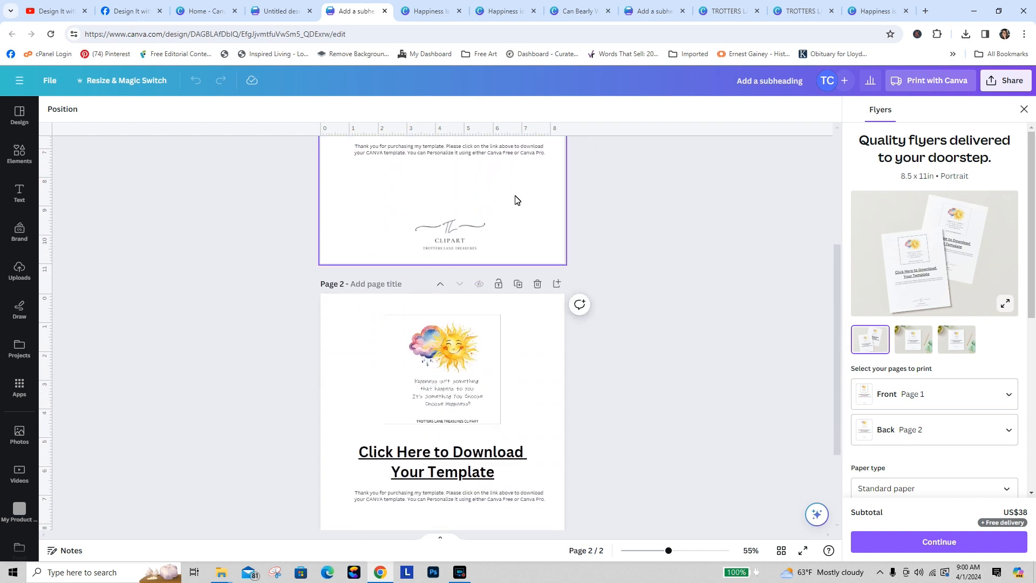
left_click_drag(838, 318, 837, 174)
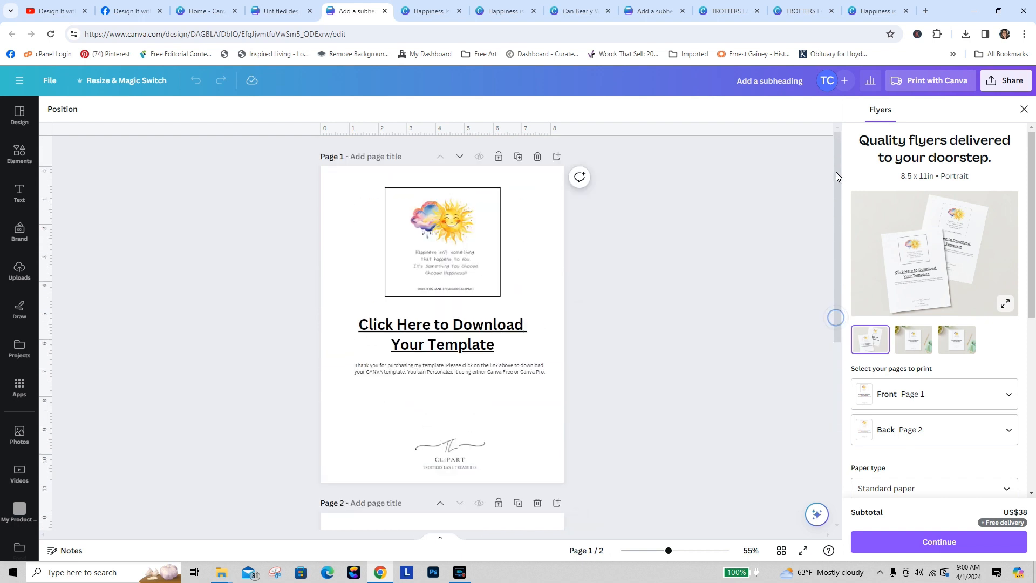
left_click(442, 241)
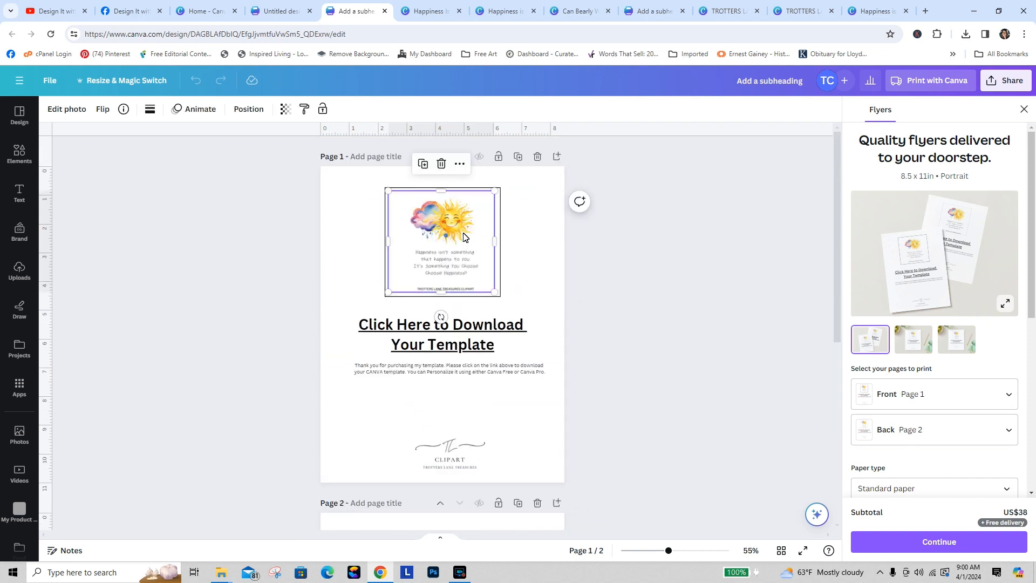
mouse_move(442, 242)
left_mouse_down()
mouse_move(629, 238)
mouse_move(506, 221)
mouse_move(630, 244)
mouse_move(445, 239)
left_mouse_up()
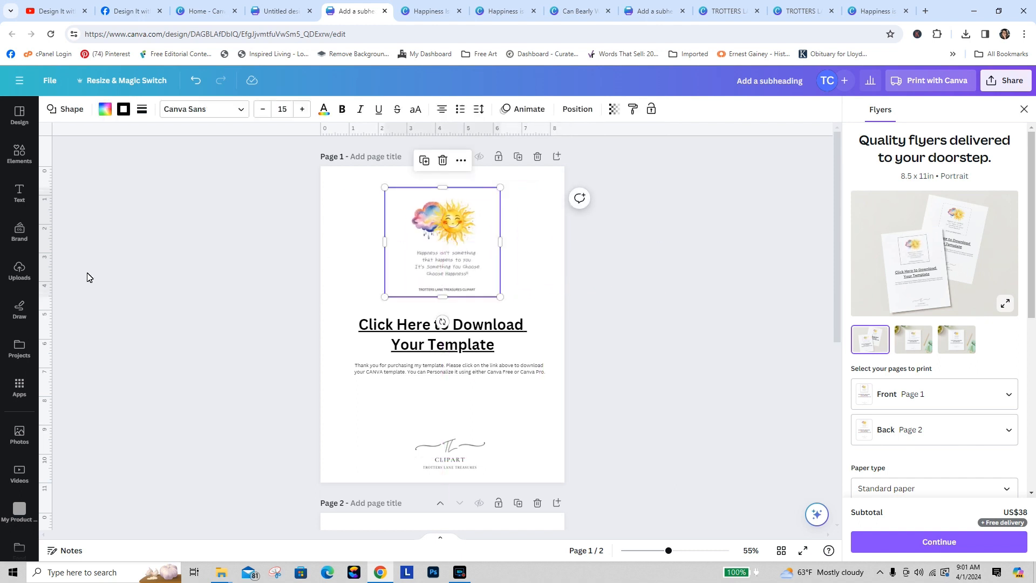
left_click(20, 270)
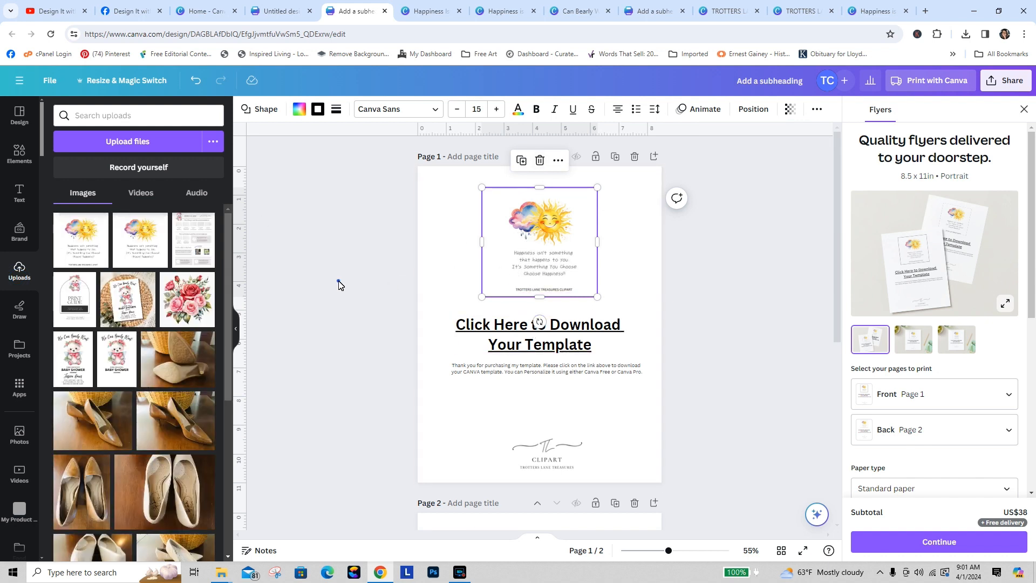
left_click(338, 282)
Step: Inspect the web address in the link settings of the "Click Here to Download Your Template" heading
left_click(549, 339)
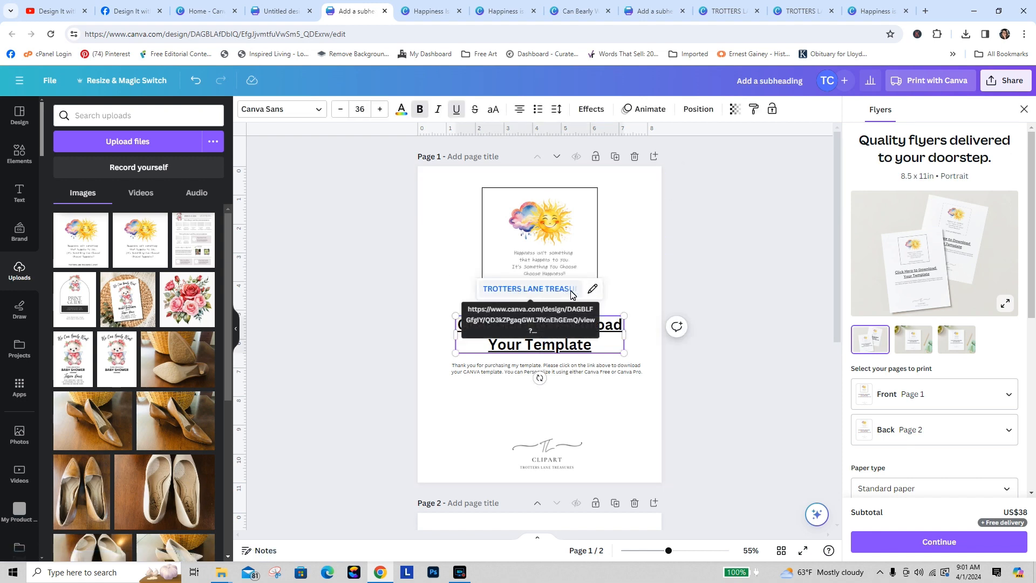
left_click(592, 289)
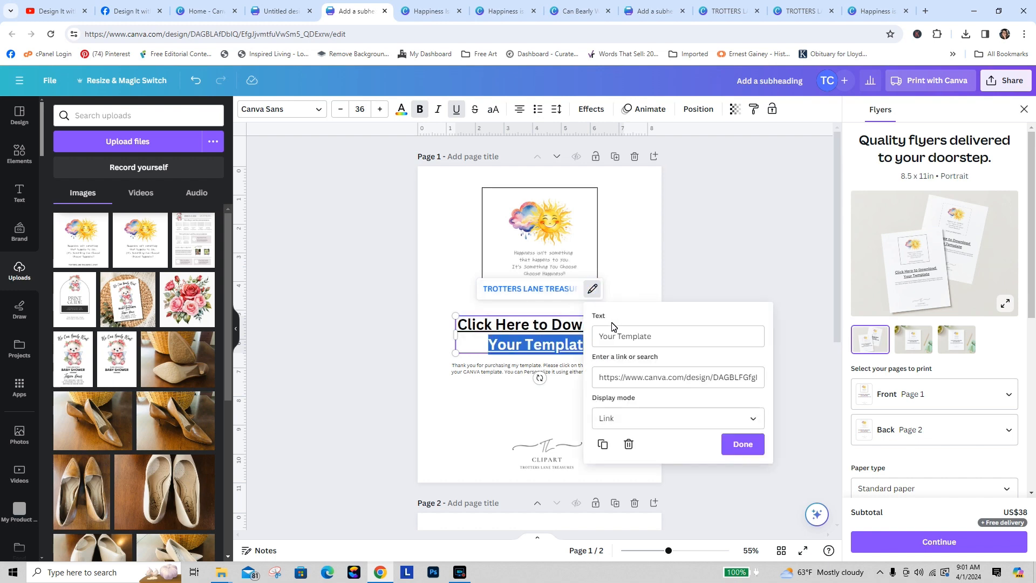
left_click(600, 377)
left_click(597, 377)
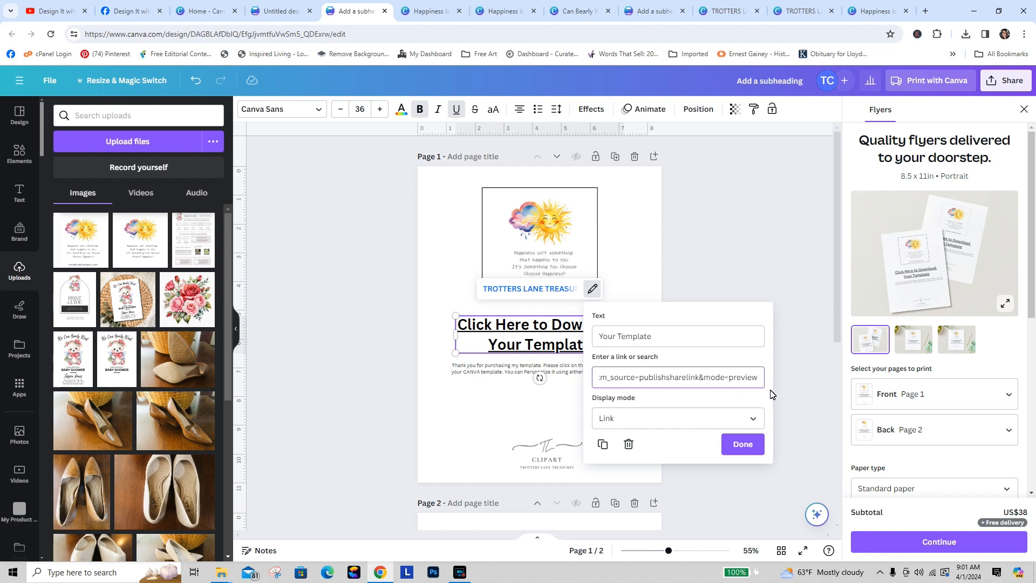
right_click(694, 381)
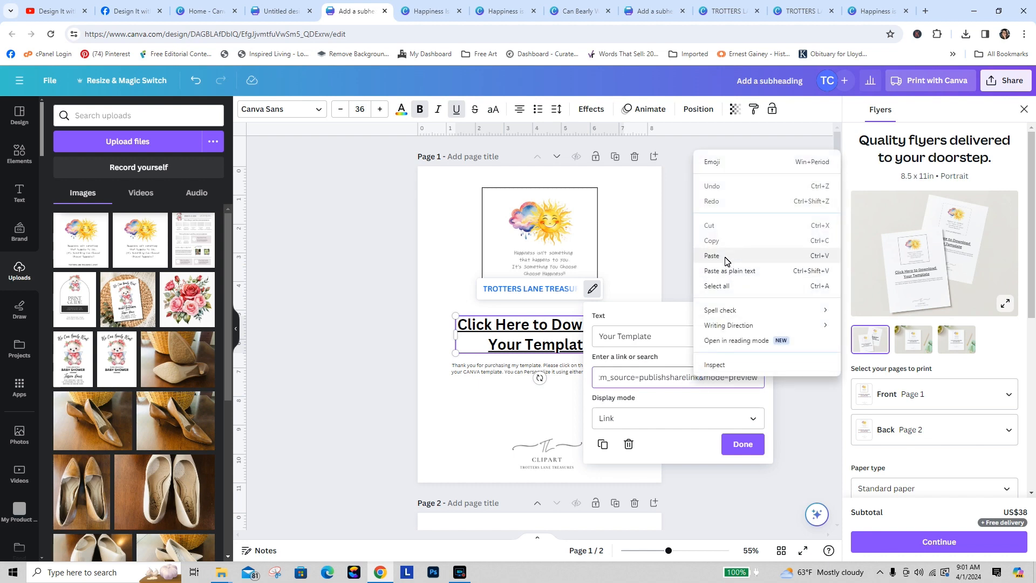
left_click(679, 239)
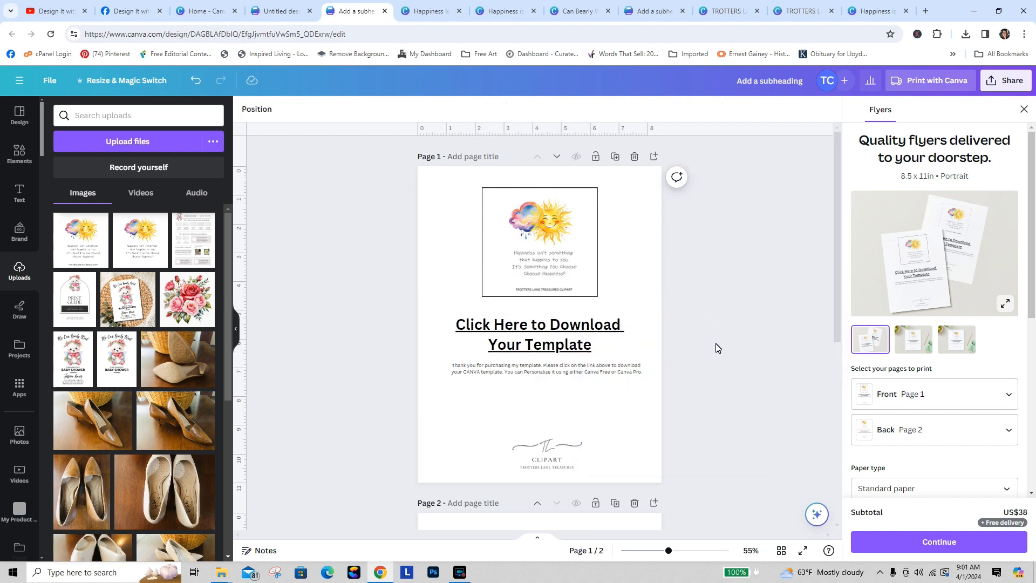
Step: Test the download heading's link by opening the shared template for editing, and return to the flyer design
left_click(558, 330)
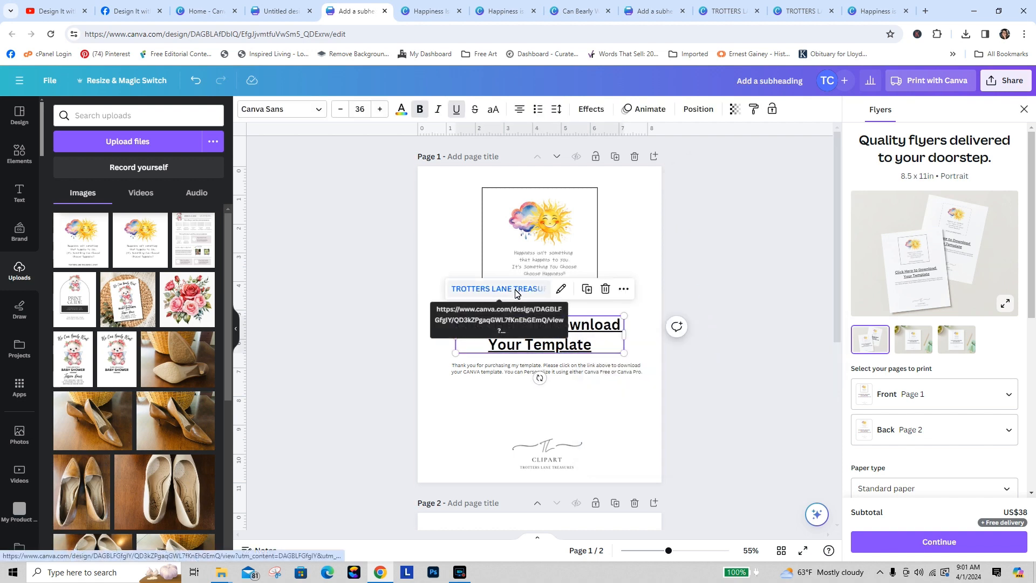
left_click(516, 294)
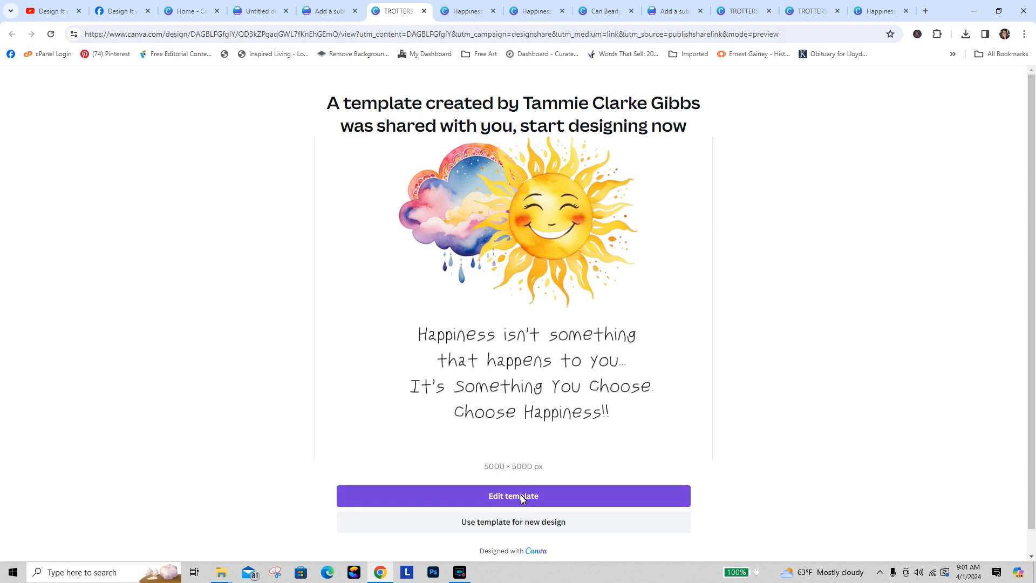
left_click(482, 501)
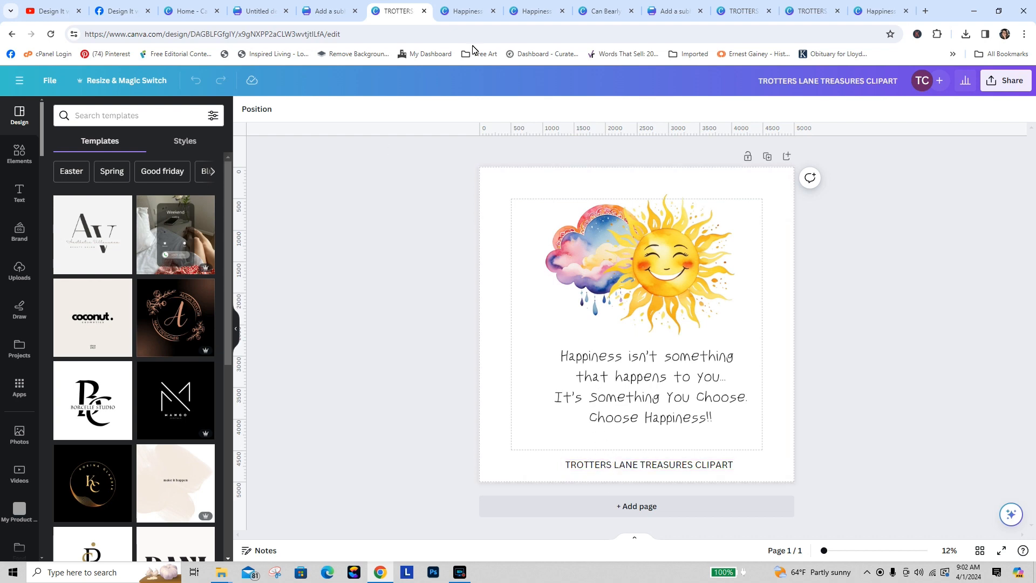
left_click(335, 12)
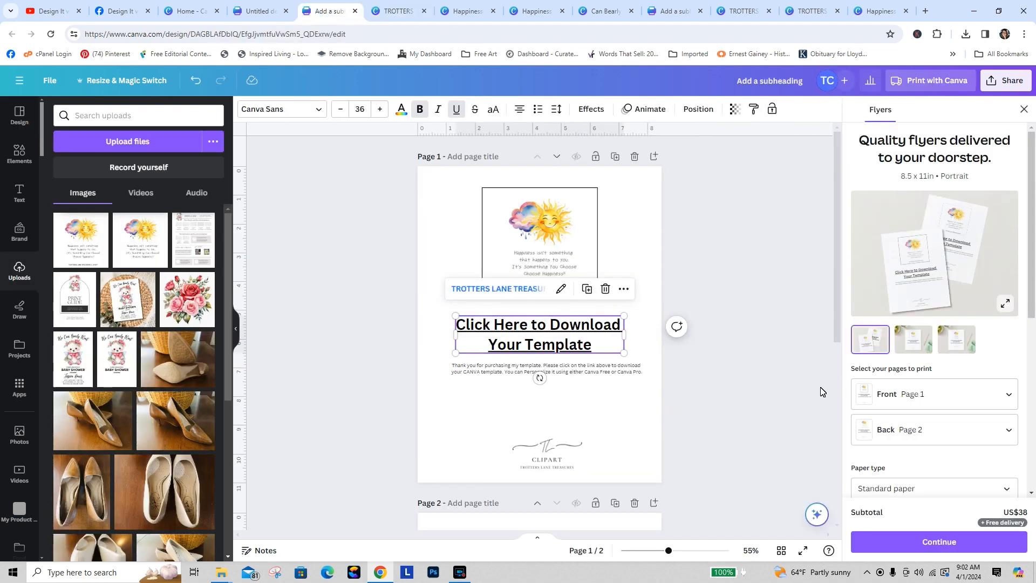
left_click(786, 376)
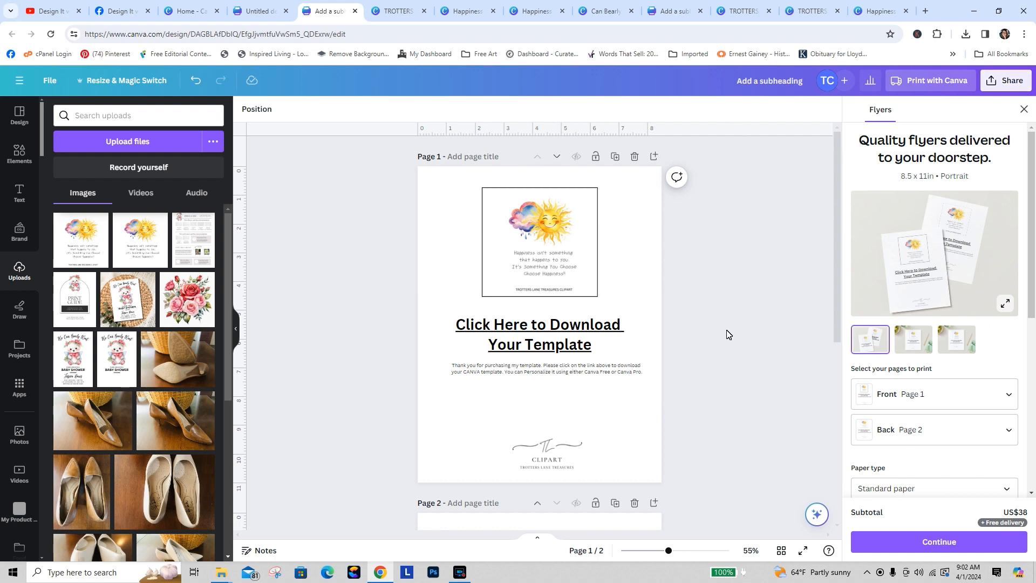
Step: Duplicate page 2 of the flyer design
left_click_drag(840, 287, 848, 493)
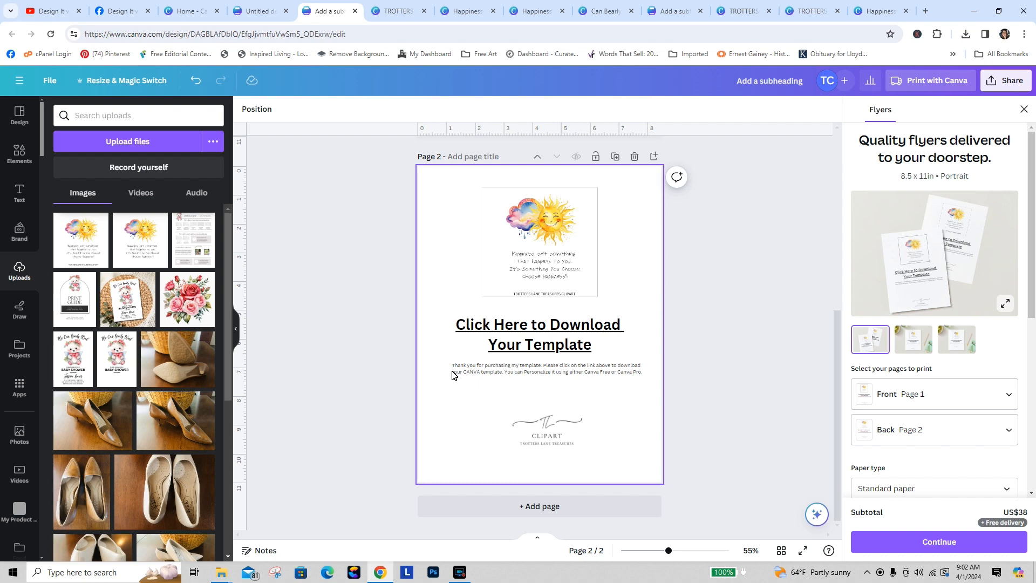
left_click_drag(669, 554, 663, 577)
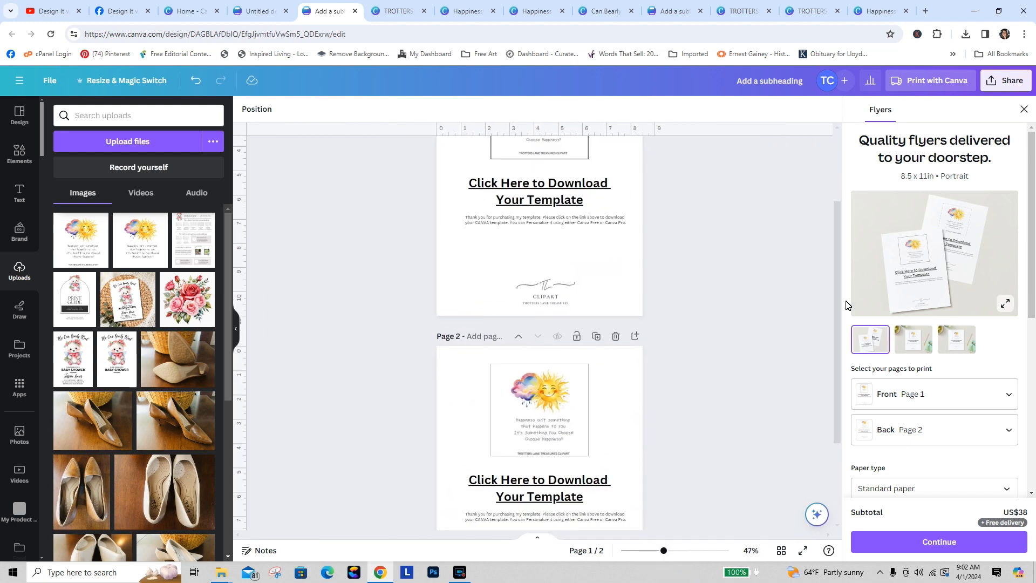
left_click_drag(838, 288, 840, 365)
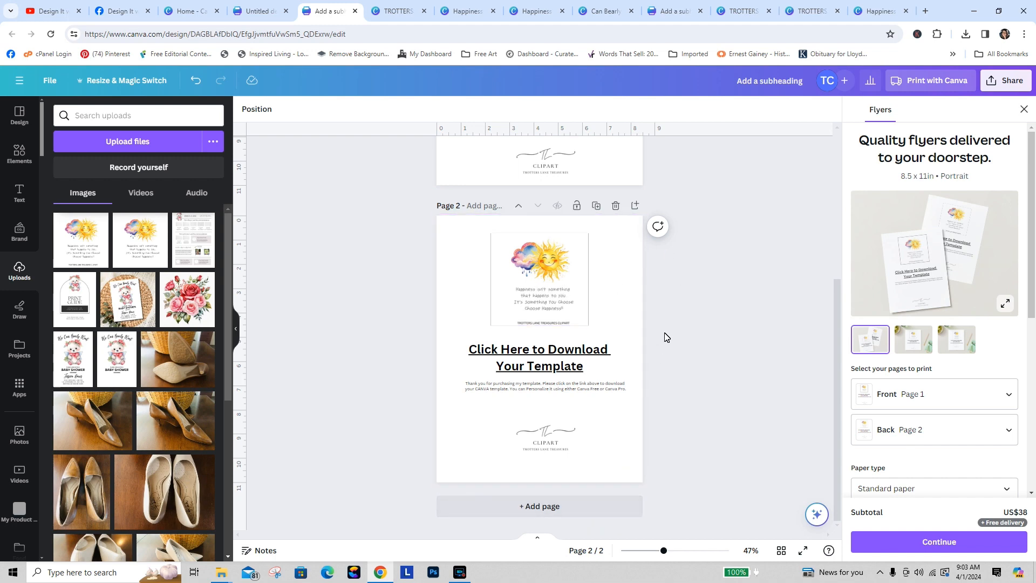
left_click(596, 206)
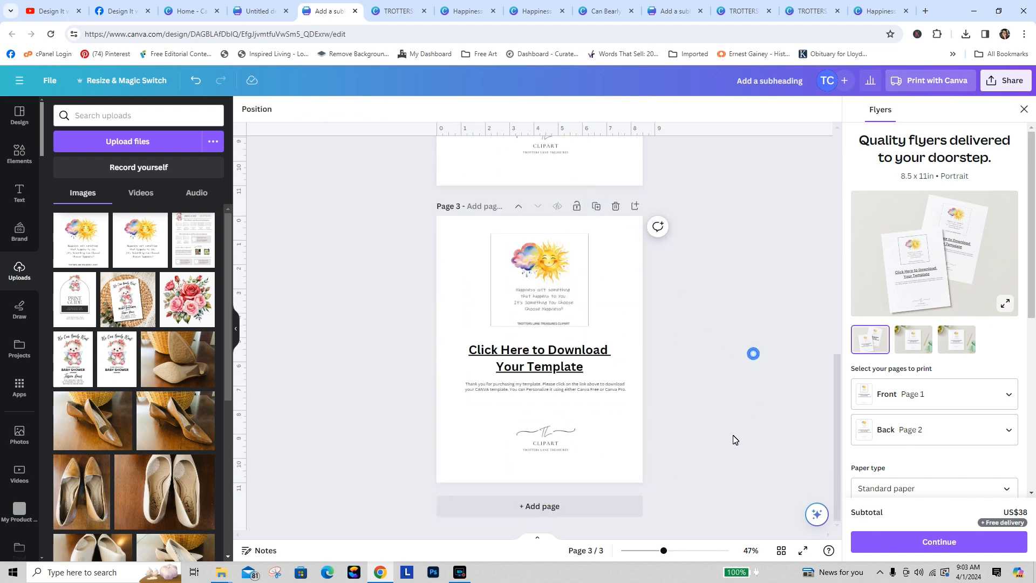
Step: Take the quote picture's frame out of the black border on page 3 and move it off the page
left_click(556, 291)
left_click_drag(553, 286, 320, 276)
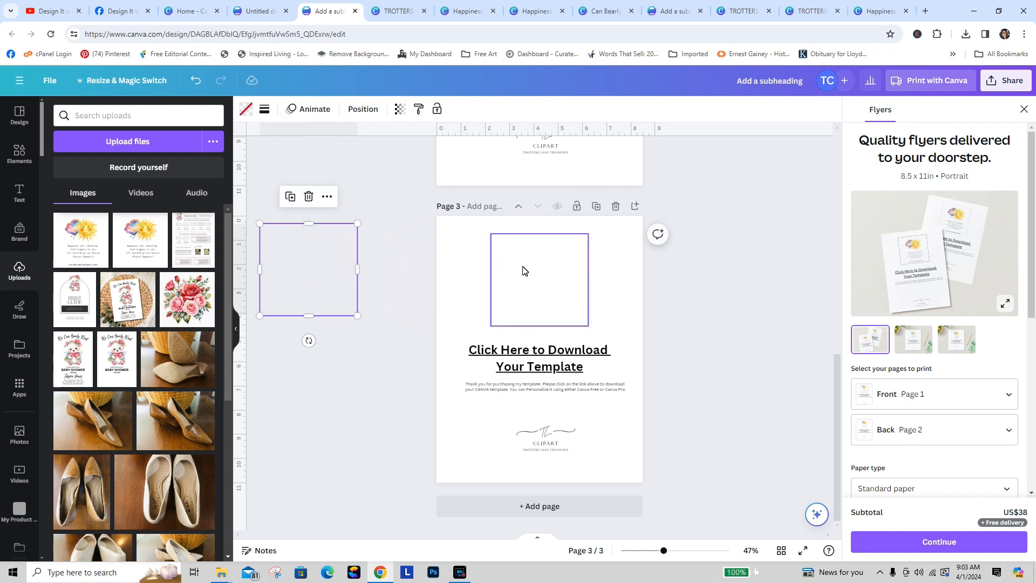
left_click(358, 401)
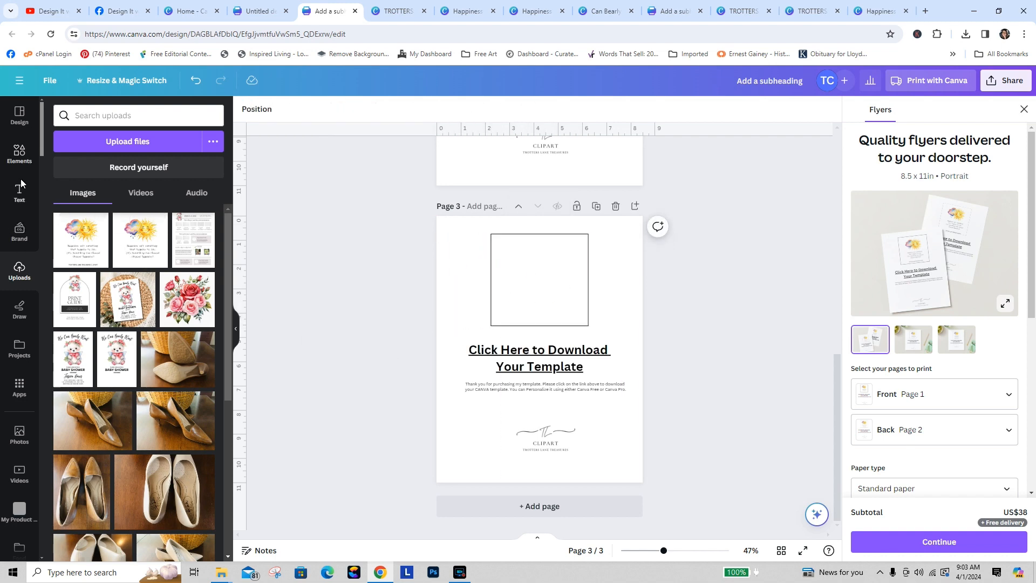
Step: Find the Frame elements and place the plain square frame on page 3 near the black border
left_click(19, 156)
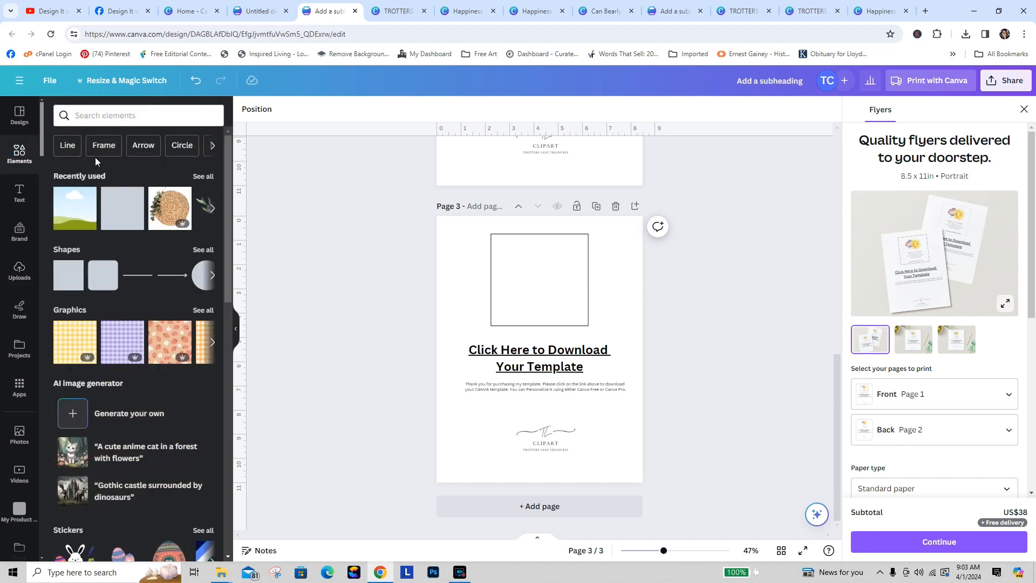
left_click(103, 145)
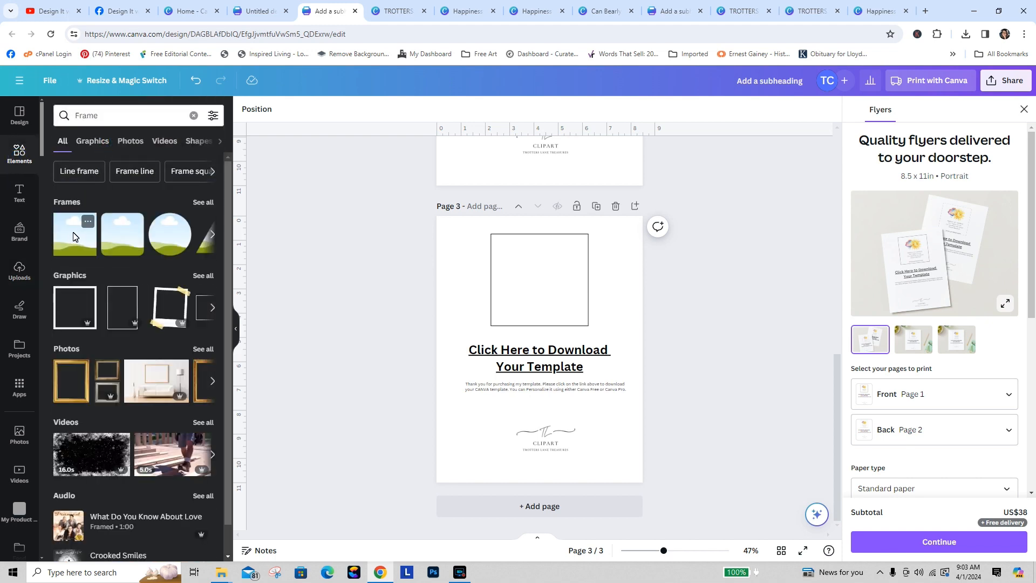
left_click_drag(73, 236, 572, 294)
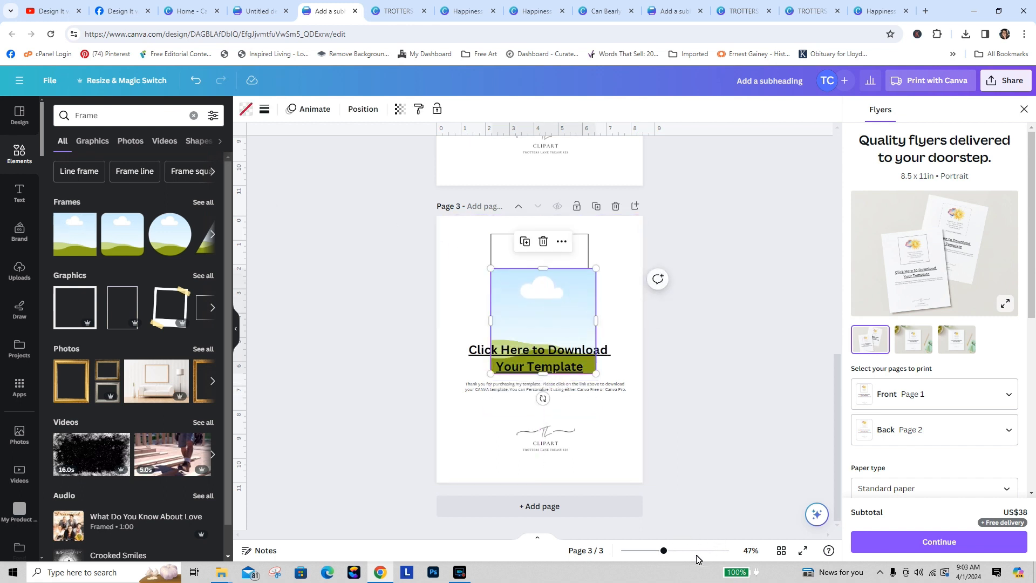
Step: Move and resize the square frame on page 3 so it fills the black border above the download heading
left_click_drag(666, 554, 682, 551)
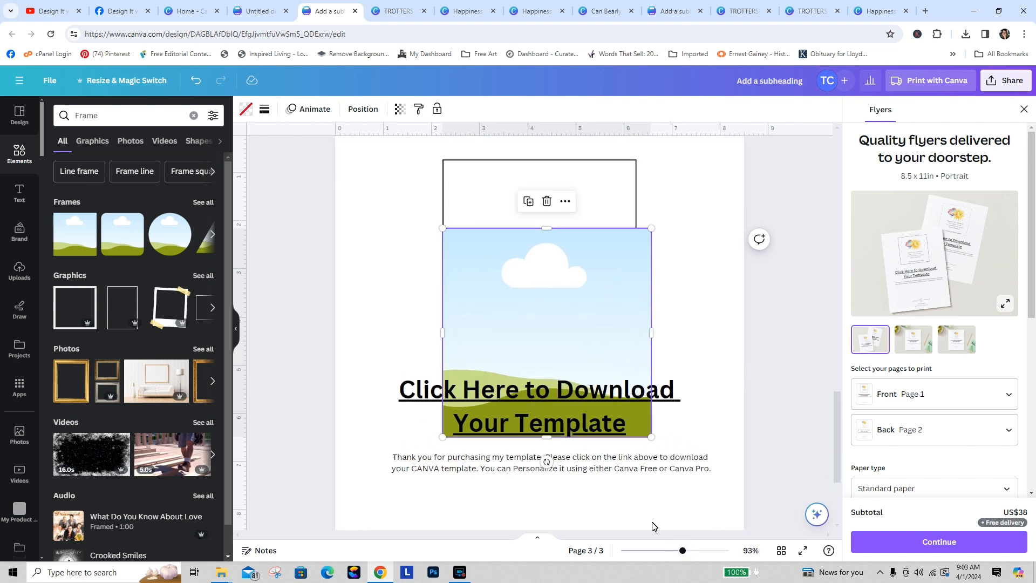
left_click_drag(651, 228, 599, 280)
left_click_drag(558, 346, 558, 229)
left_click_drag(599, 316, 625, 345)
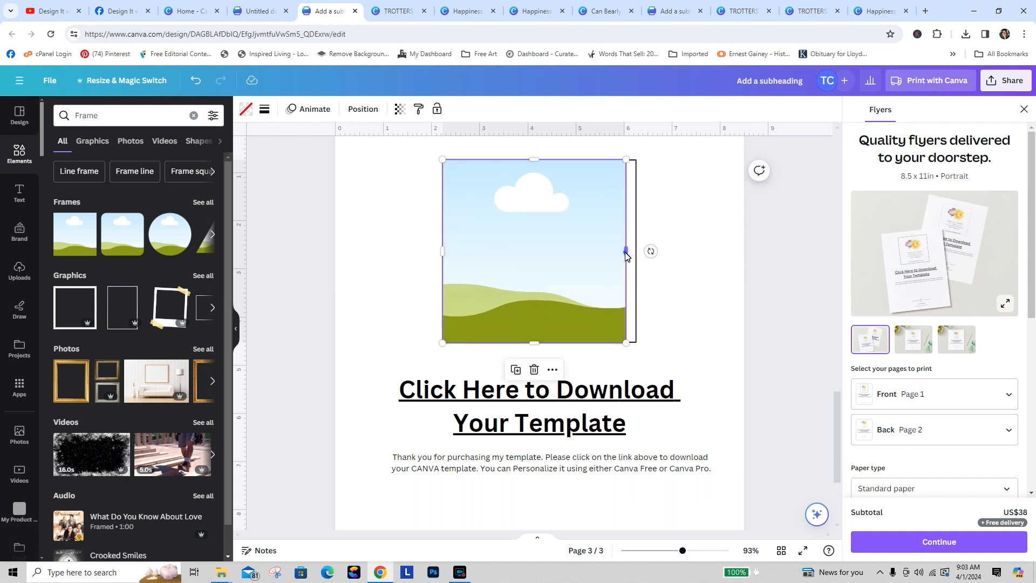
left_click_drag(626, 252, 637, 253)
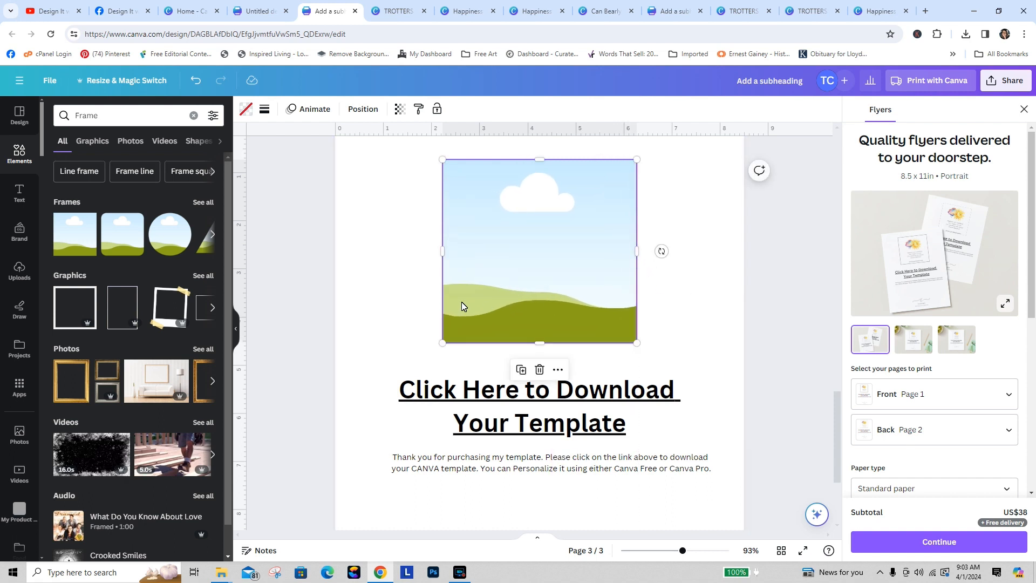
left_click(399, 301)
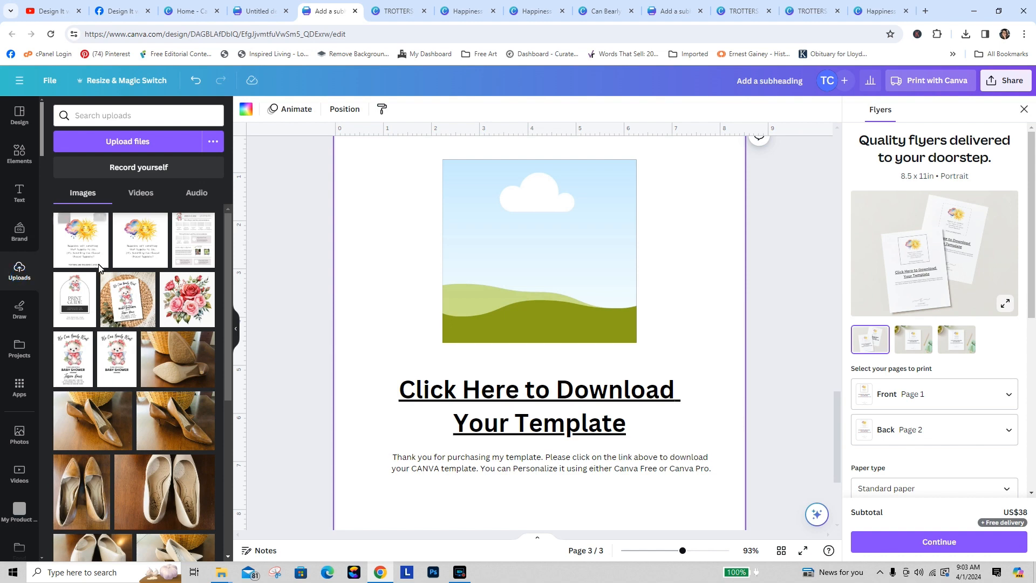
Step: Fill the square frame on page 3 with the uploaded quote picture that includes the TROTTERS LANE TREASURES CLIPART line
left_click_drag(82, 249, 464, 215)
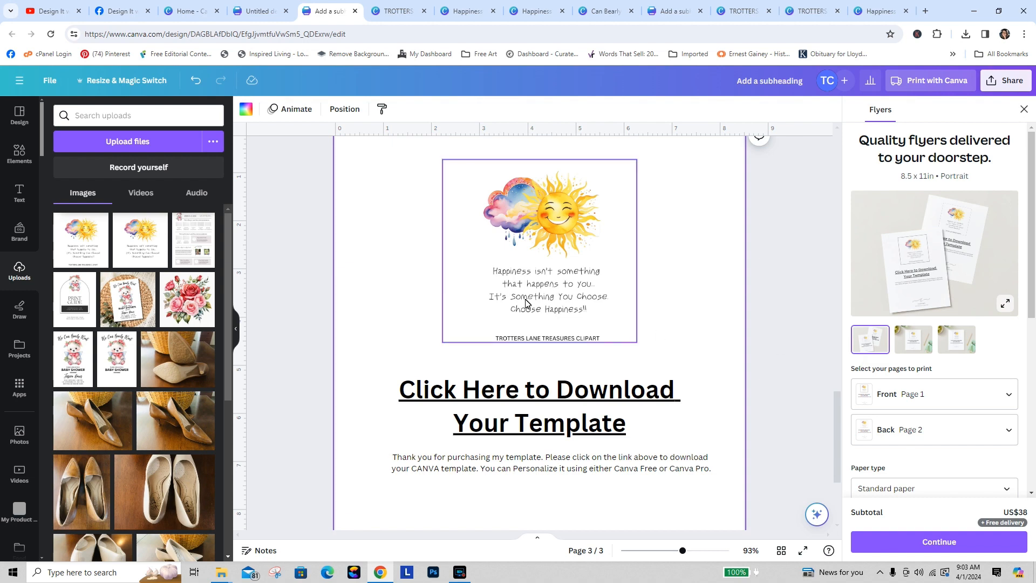
left_click(511, 287)
double_click(505, 284)
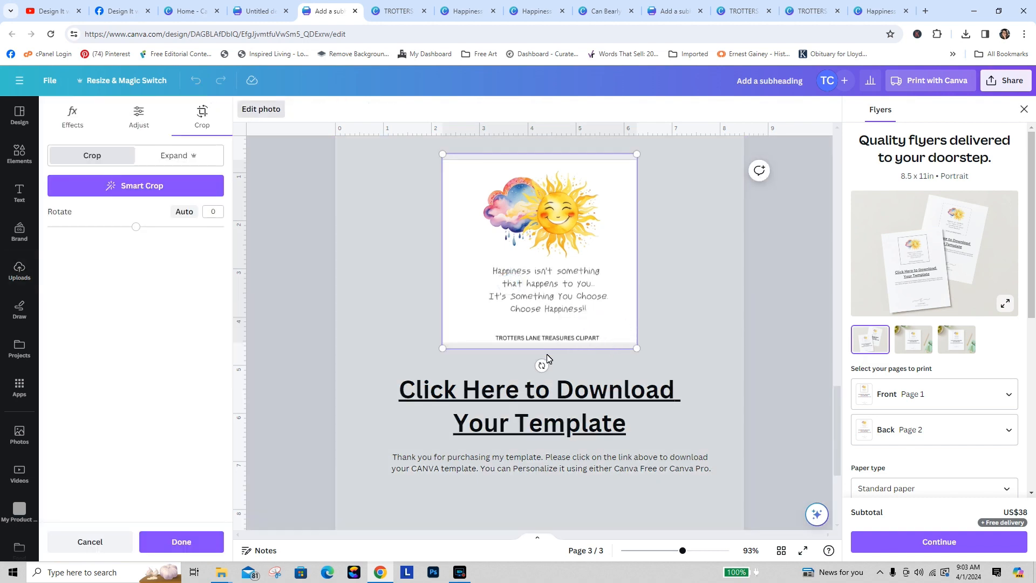
left_click(655, 330)
Step: Stretch page 3's black border downward into a square and fit the framed quote picture just inside it
left_click_drag(593, 311, 699, 305)
left_click(527, 341)
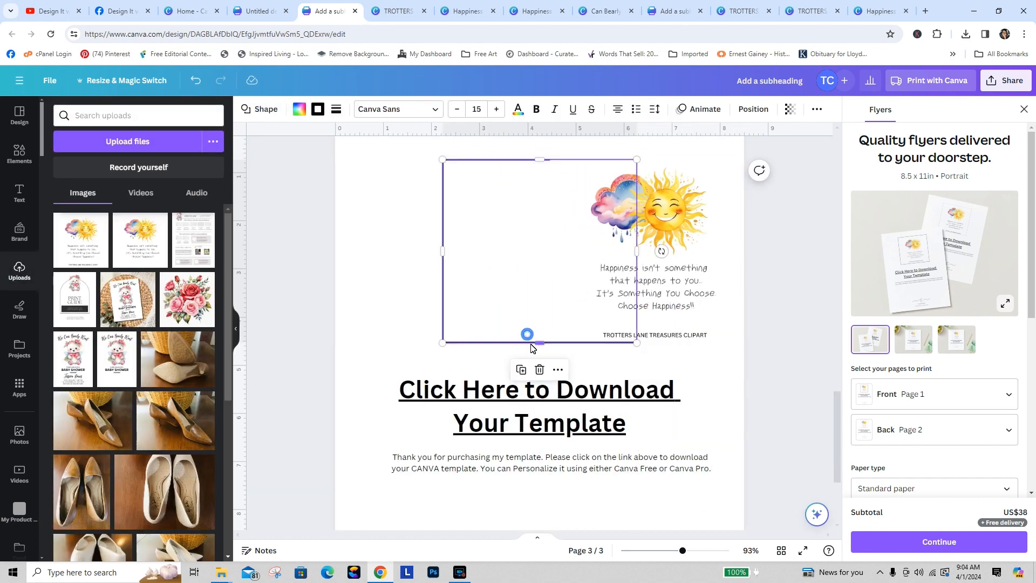
left_click_drag(542, 348, 541, 360)
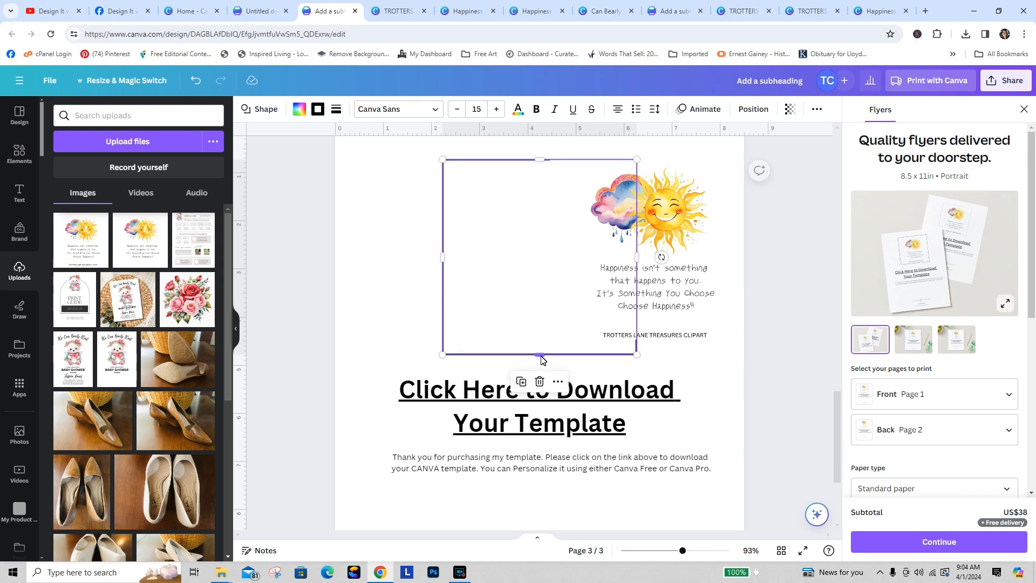
left_click_drag(690, 237, 632, 258)
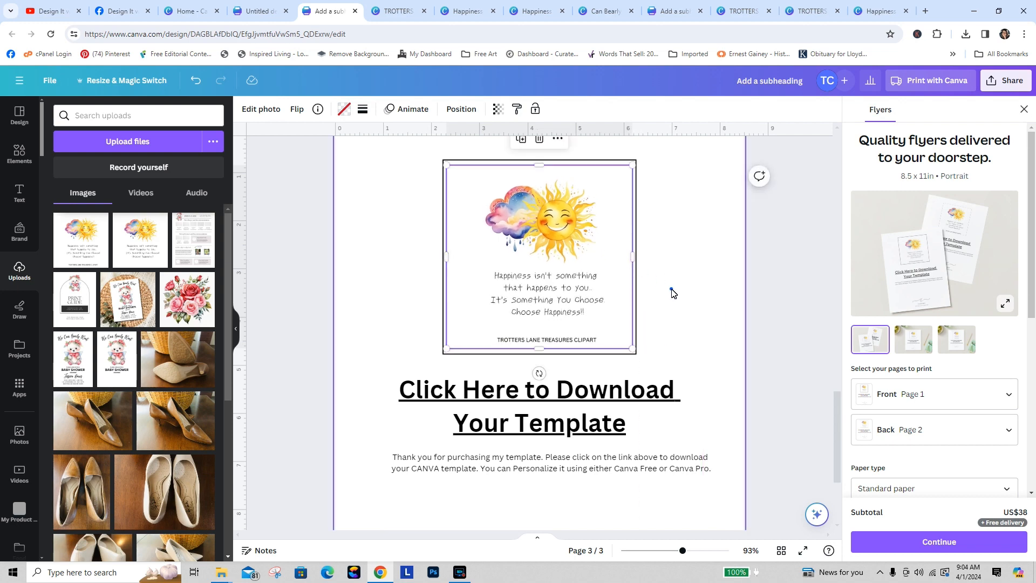
left_click(671, 293)
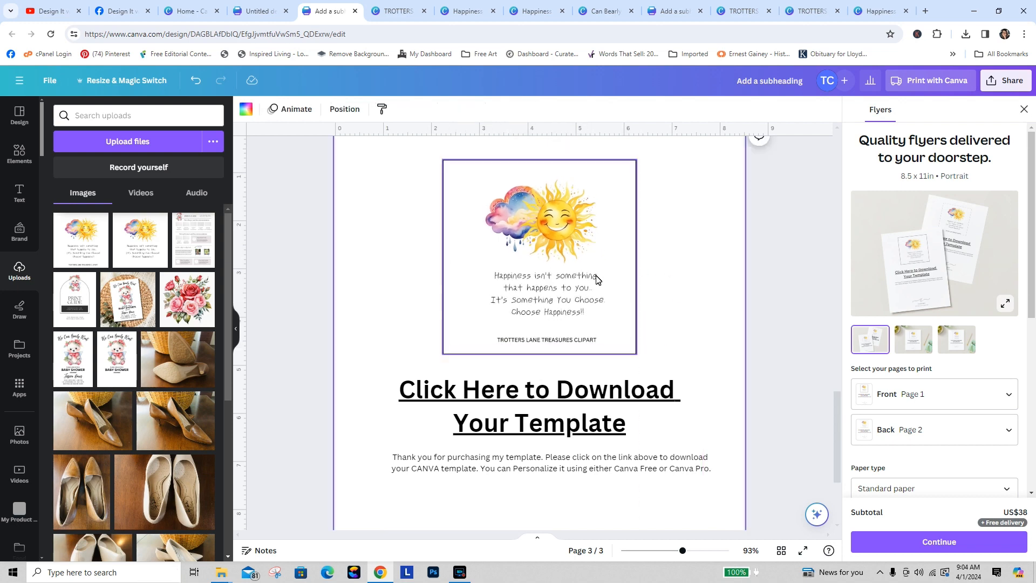
Step: Swap the framed picture for the uploaded version without the shop line, and put the version with the shop line back
left_click_drag(140, 240, 462, 235)
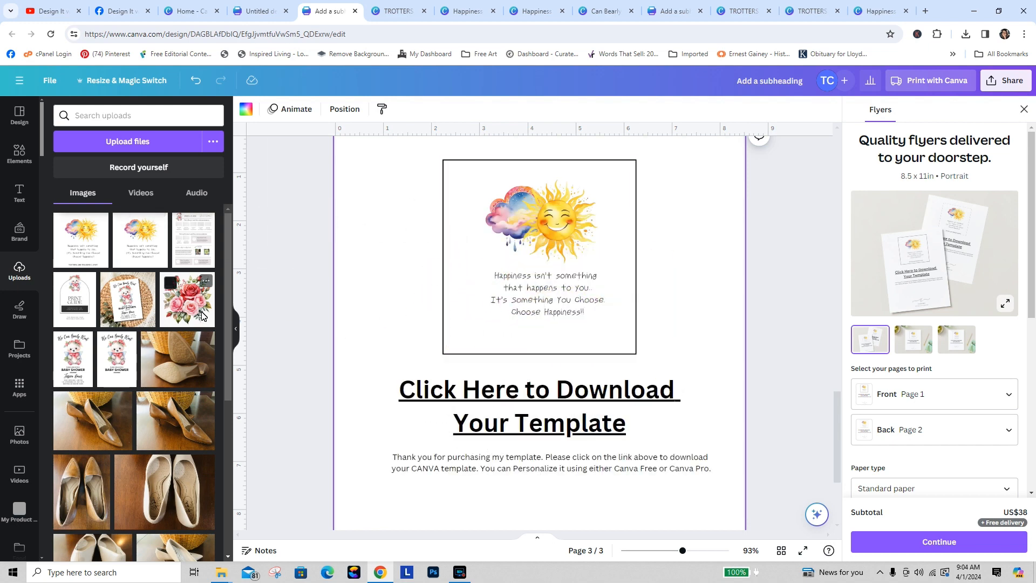
left_click_drag(85, 245, 475, 222)
left_click(244, 214)
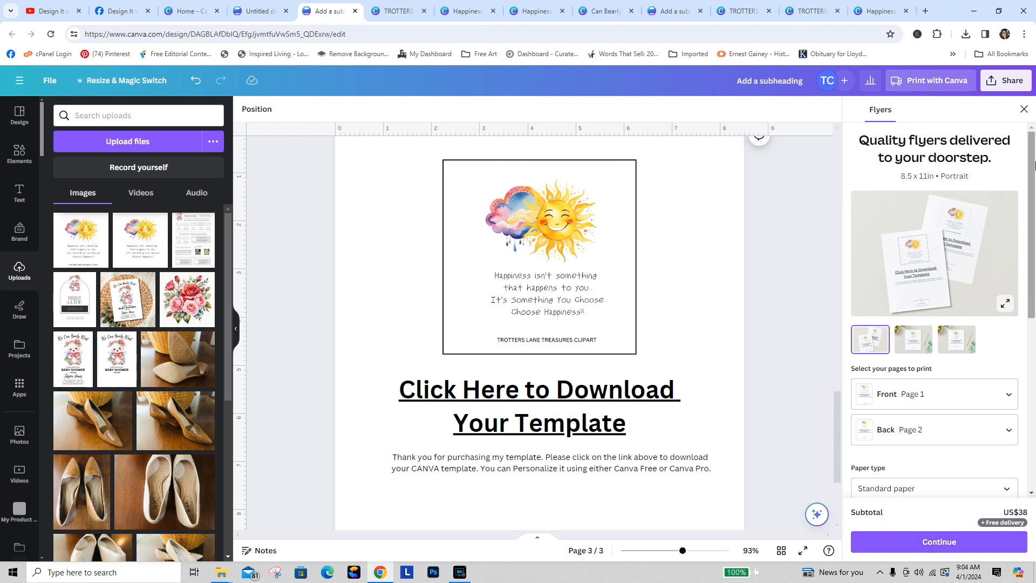
Step: Close the flyer printing offer and start sharing the design as a Brand Template
left_click(1023, 109)
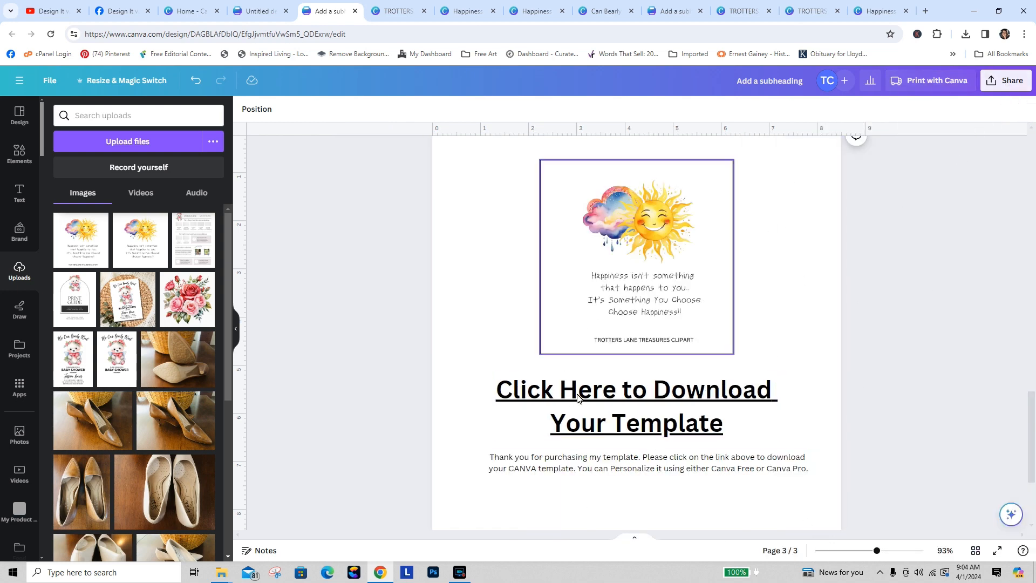
left_click(1000, 85)
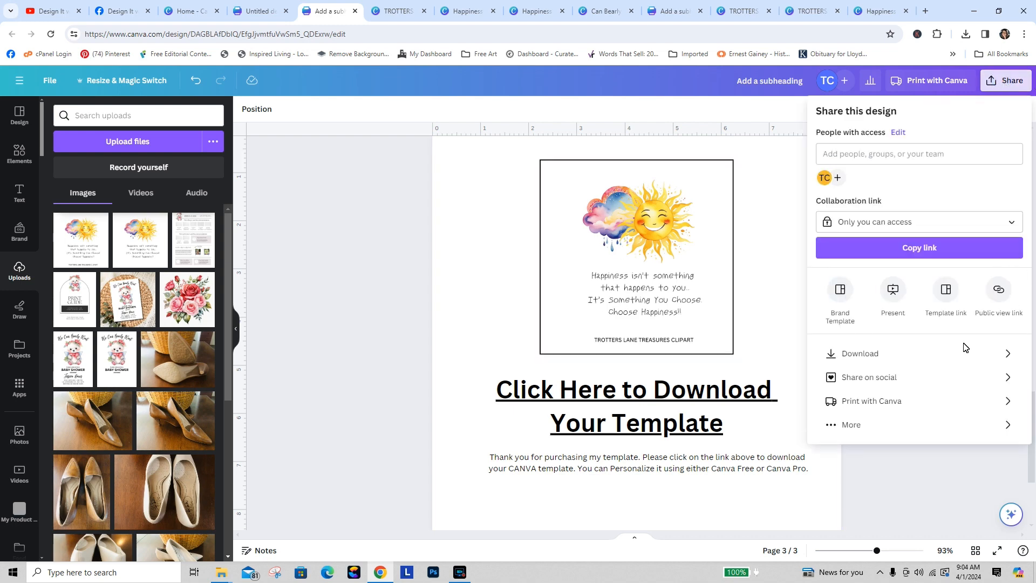
left_click(840, 290)
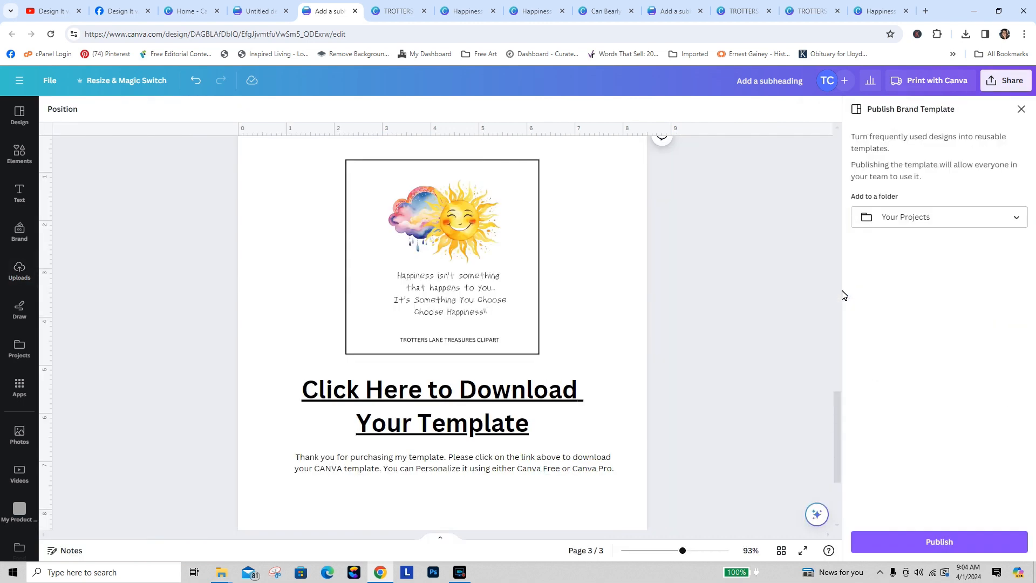
left_click(945, 542)
Step: Rename the flyer design as Meme Thank You Link Etsy
left_click_drag(737, 81, 802, 83)
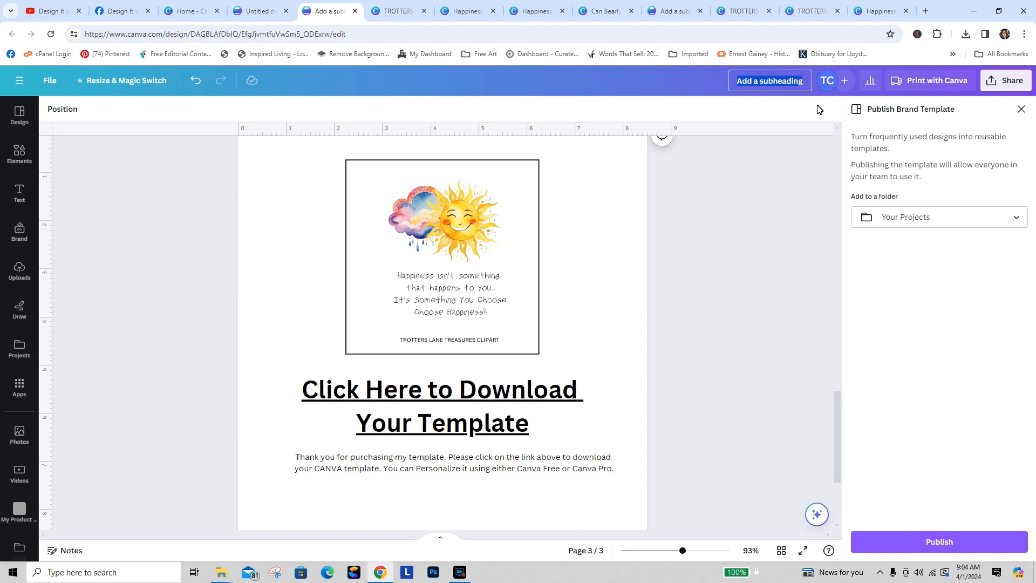
type("Meme")
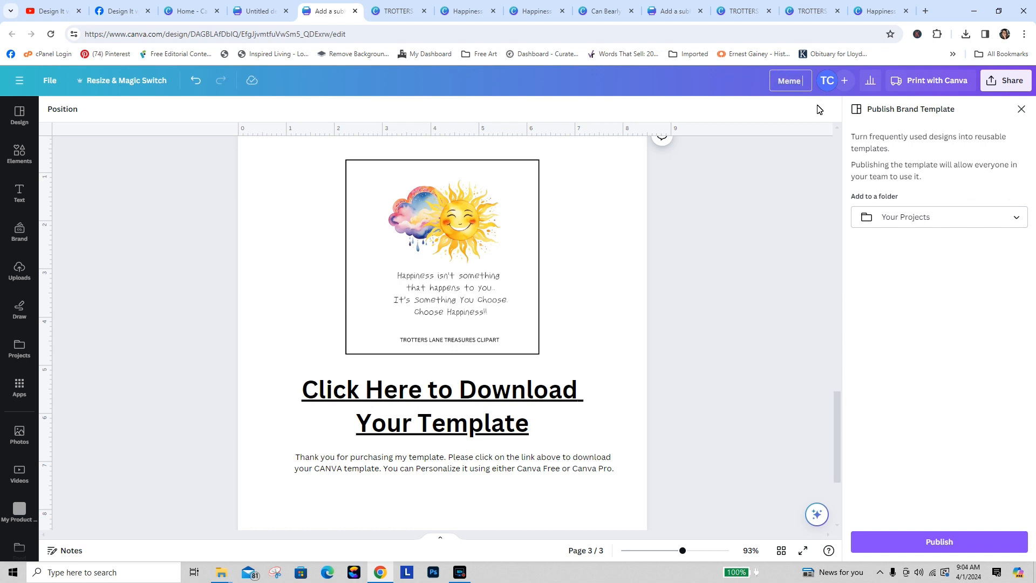
type(" Thank You Link")
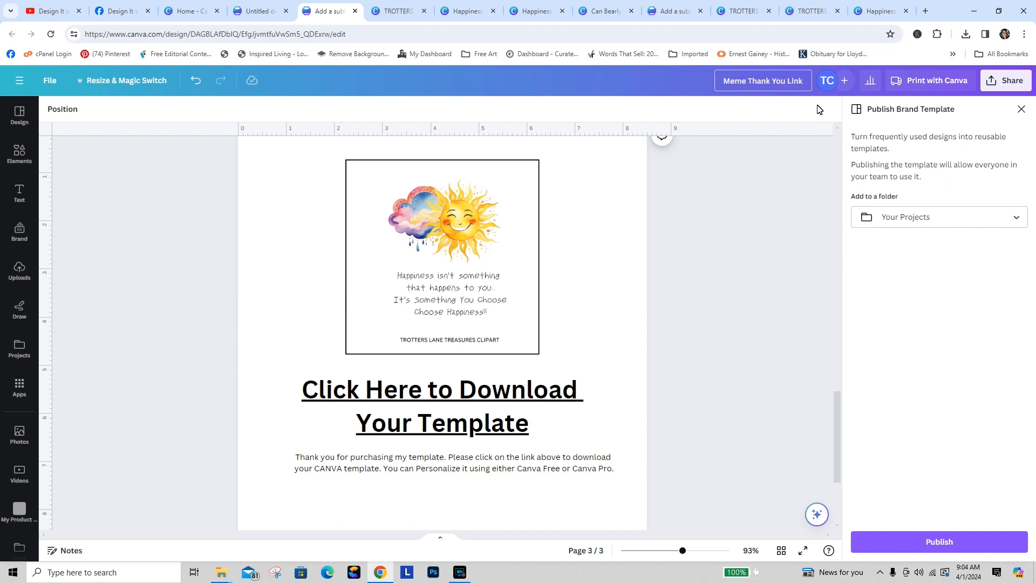
type(" Etsy")
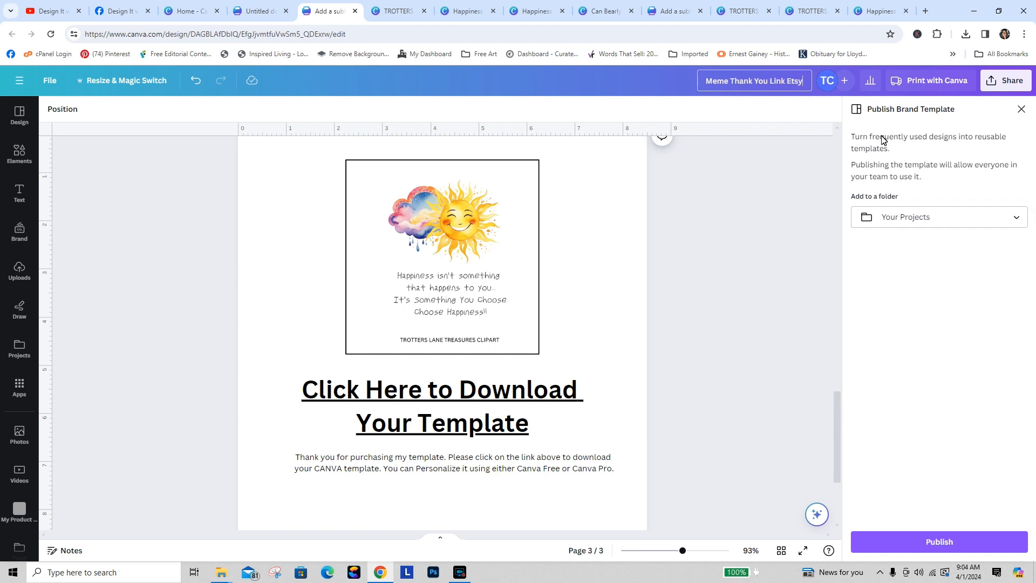
Step: Check the available folders, keep Your Projects as the destination, and publish the flyer as a Brand Template
left_click(910, 219)
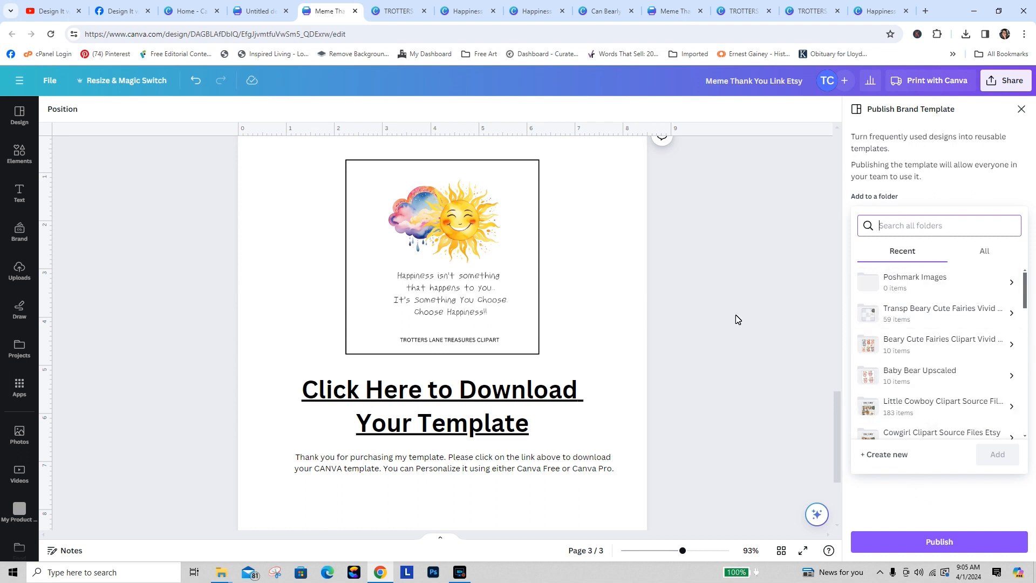
left_click(703, 292)
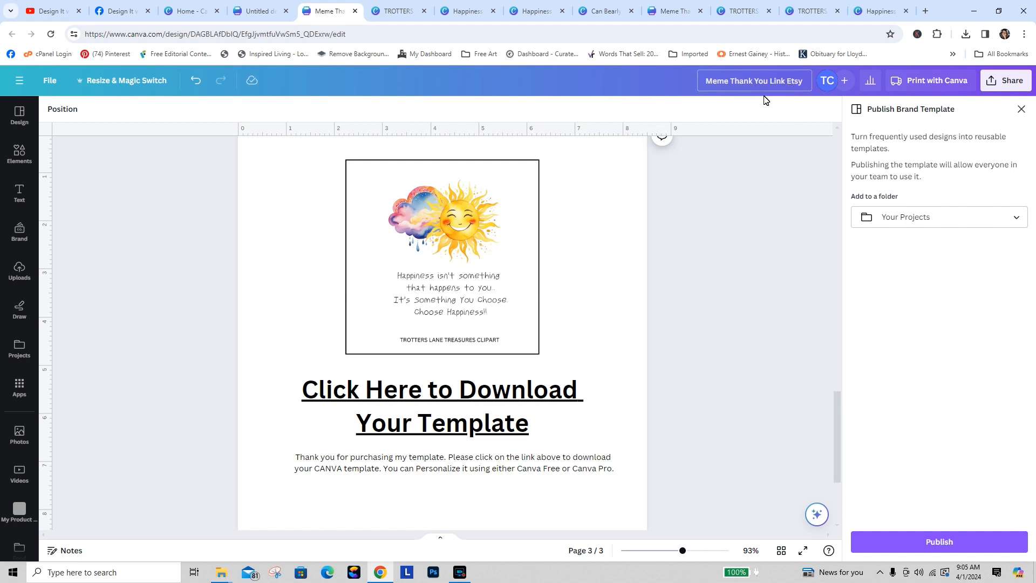
left_click(947, 537)
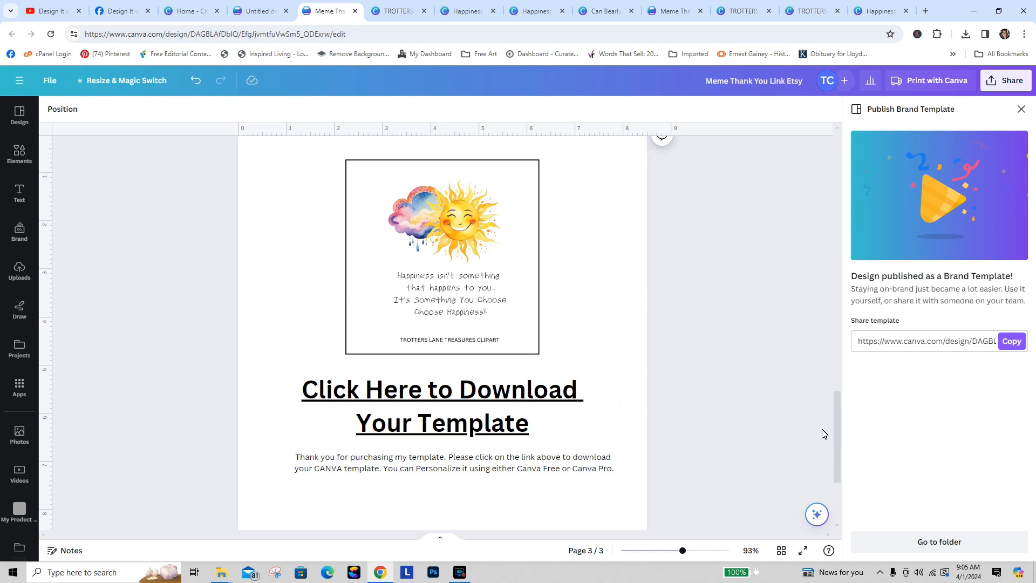
Step: Open the flyer's Brand Template from the recent designs on the Canva home page, create a new design from it, and close the print offer
left_click_drag(838, 457, 837, 173)
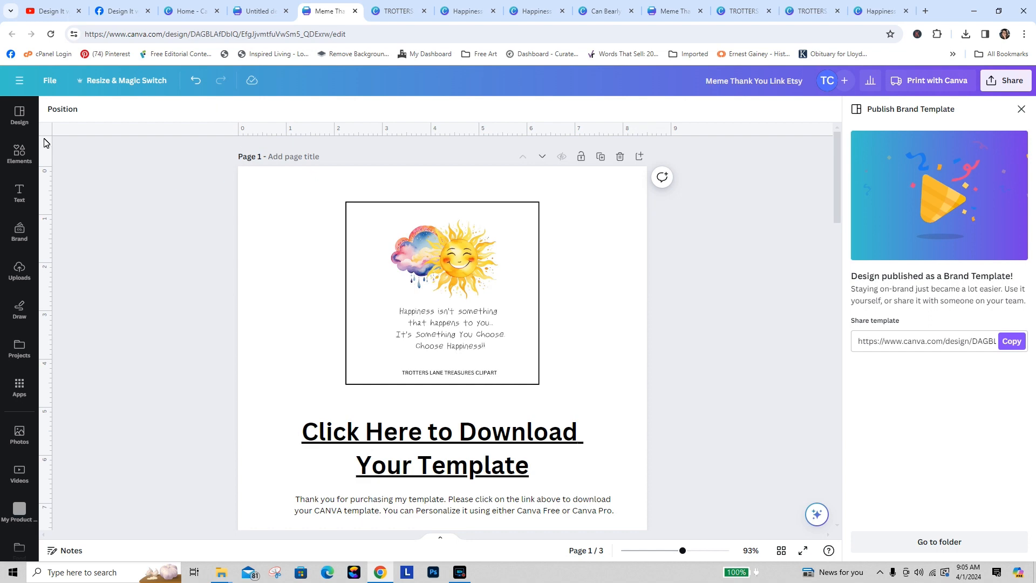
left_click(167, 12)
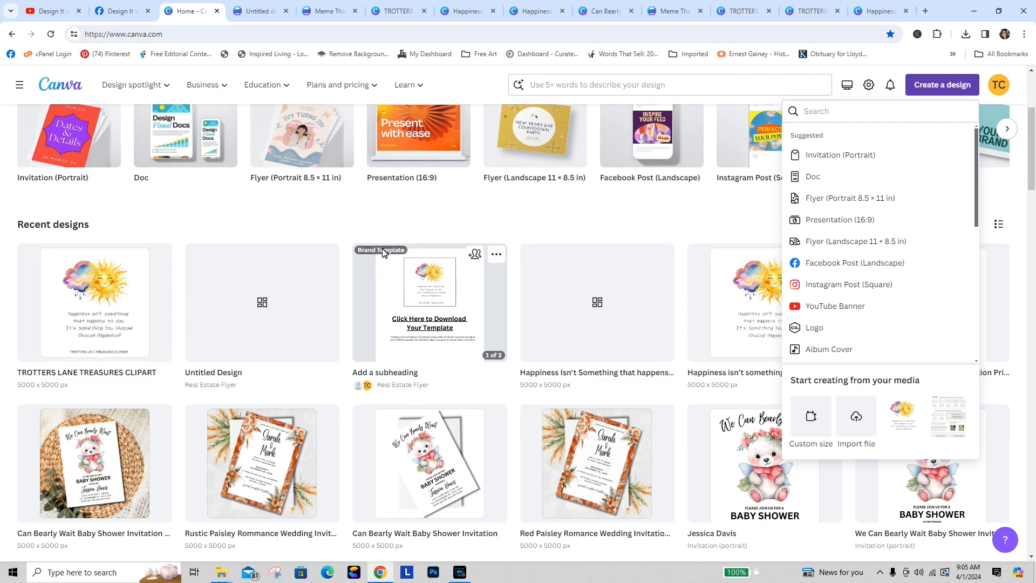
left_click(424, 303)
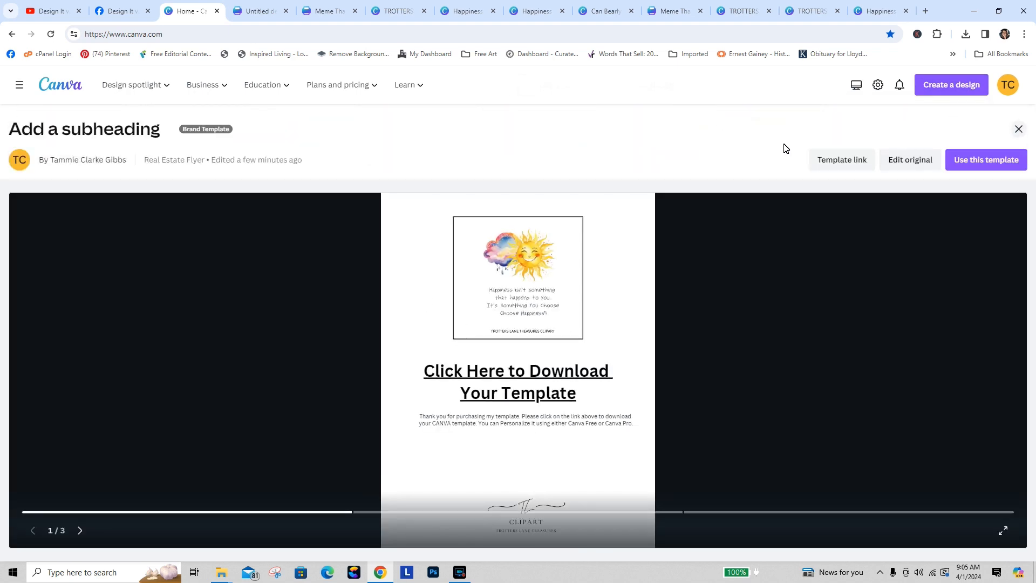
left_click(1007, 160)
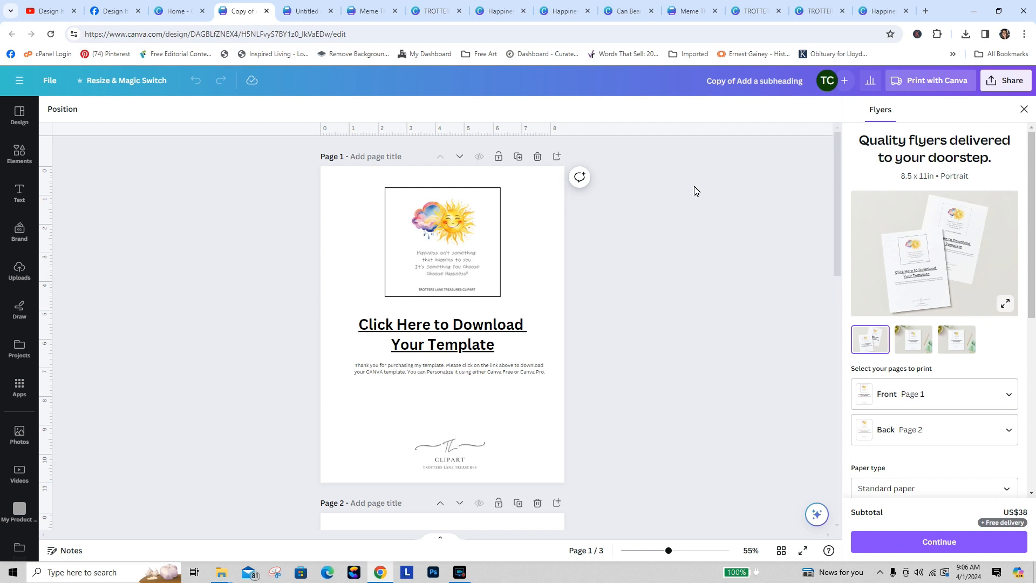
left_click(1023, 110)
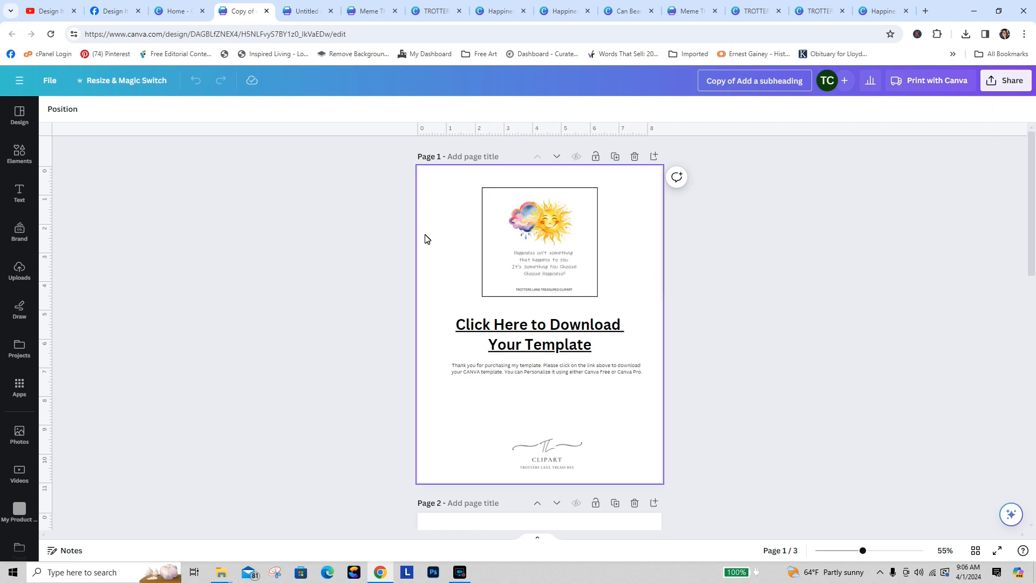
left_click(1008, 82)
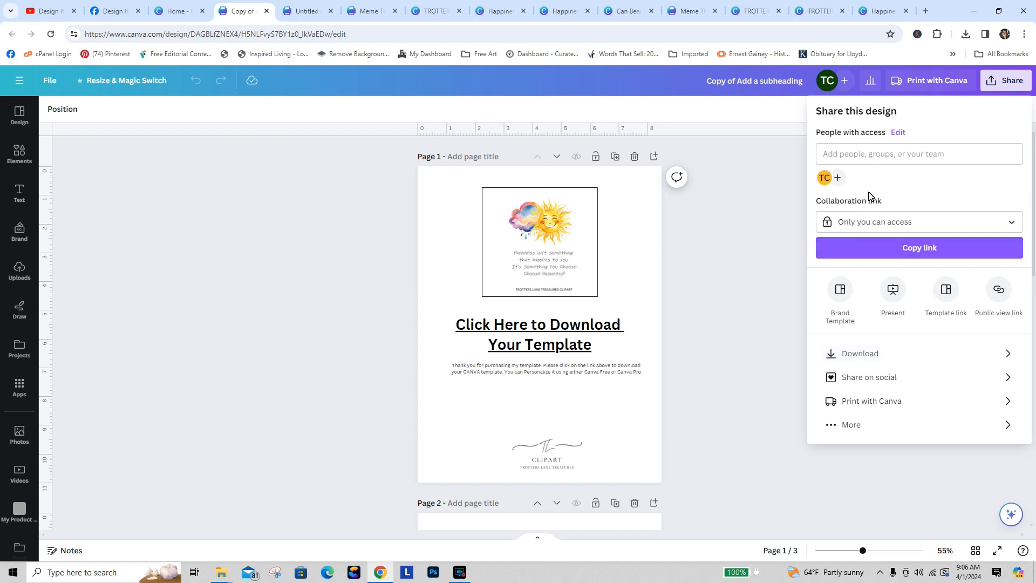
left_click(885, 354)
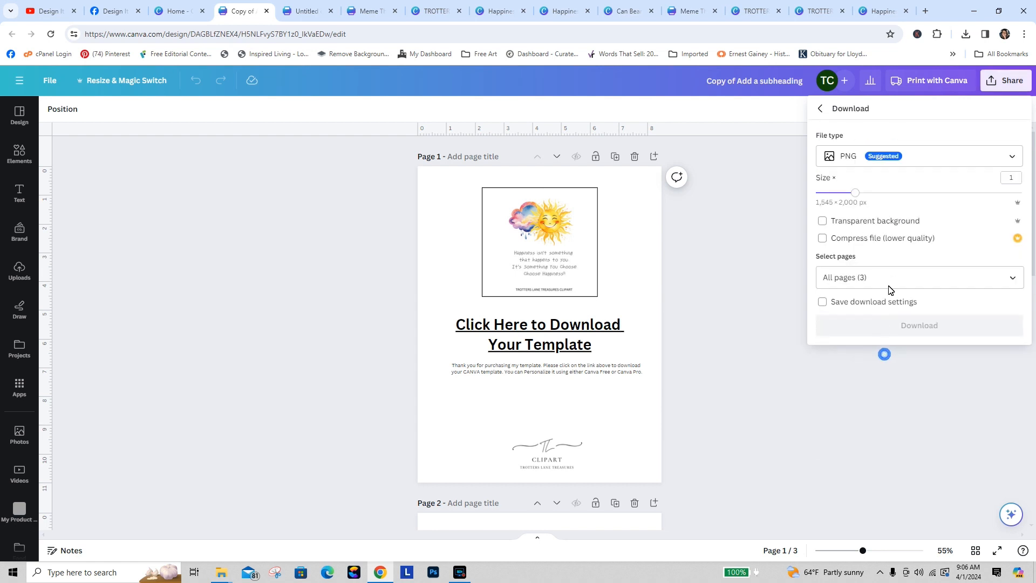
left_click(857, 161)
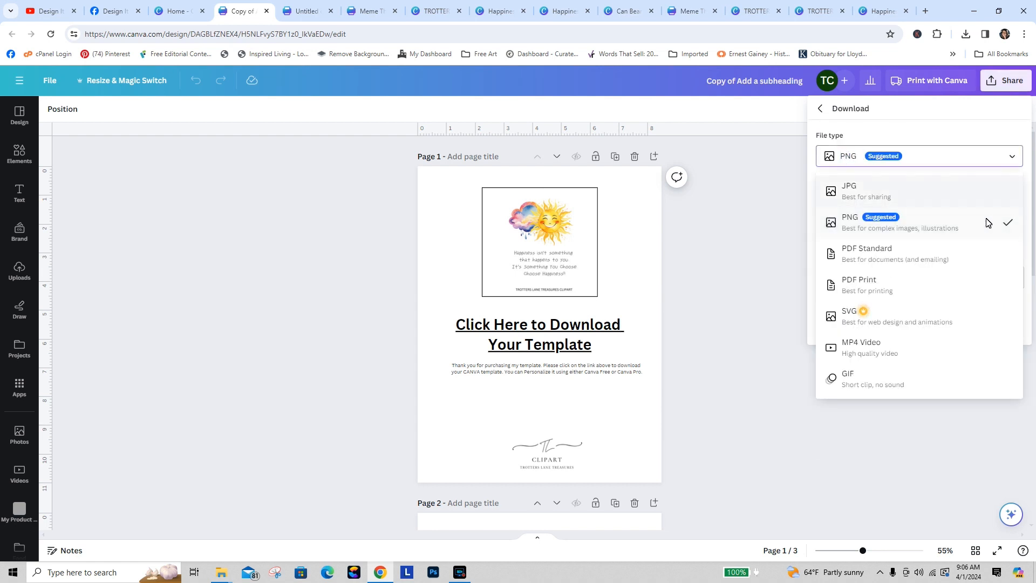
left_click(883, 255)
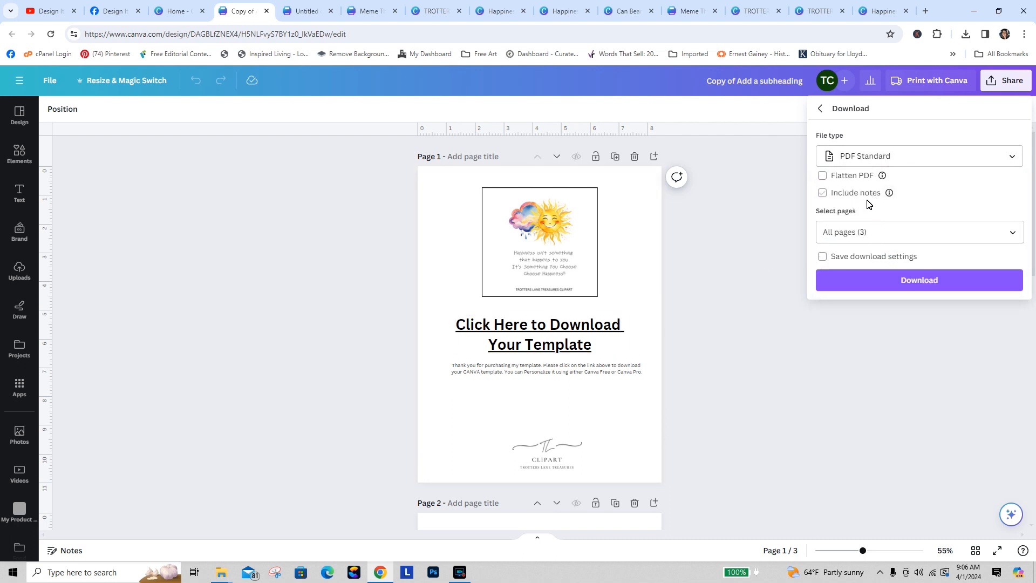
Step: Rename the copied flyer design as Sunshine Meme Happiness
left_click(749, 80)
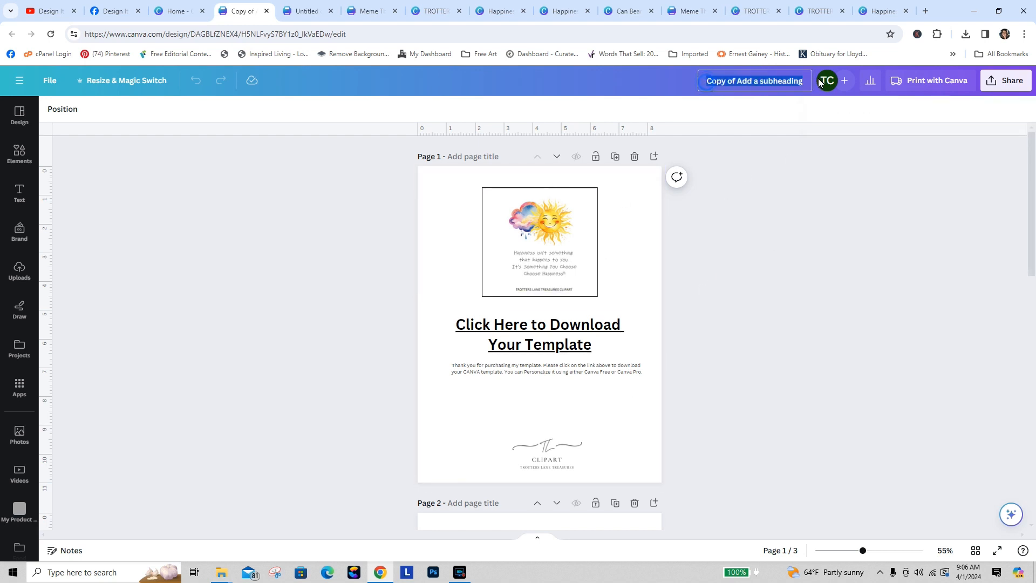
key("BackSpace")
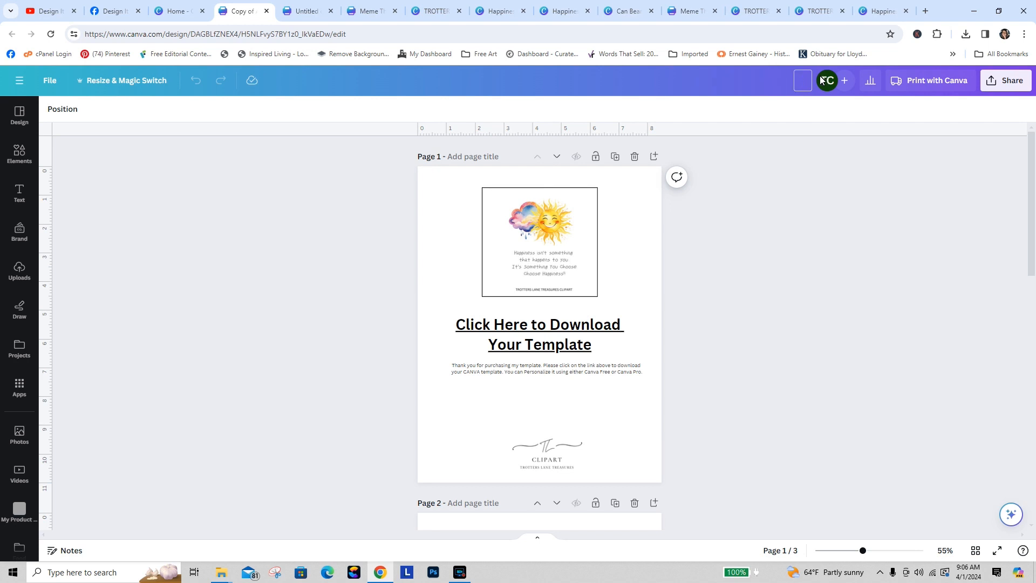
type("Sunshine Meme")
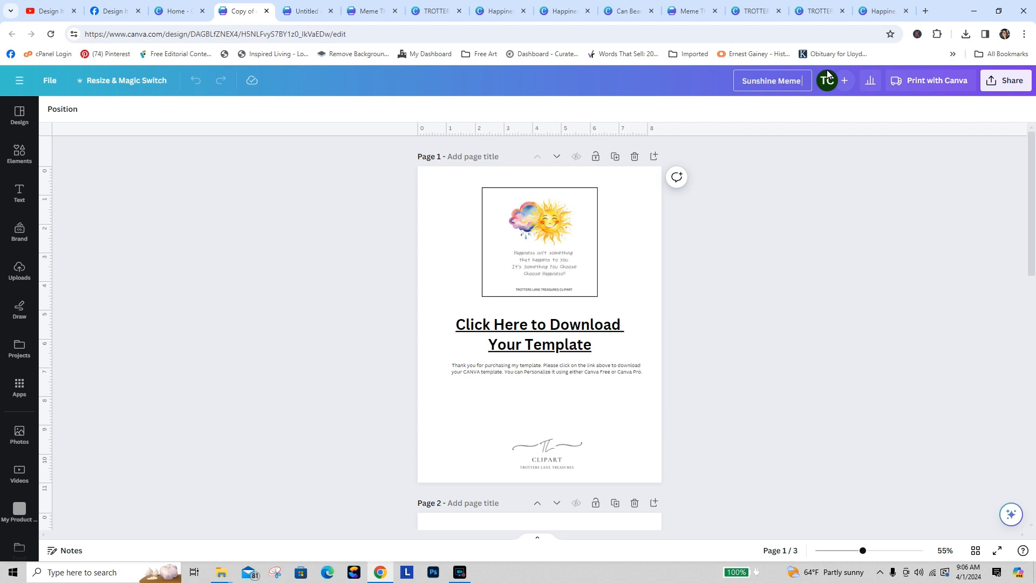
type(" Happiness")
left_click(789, 207)
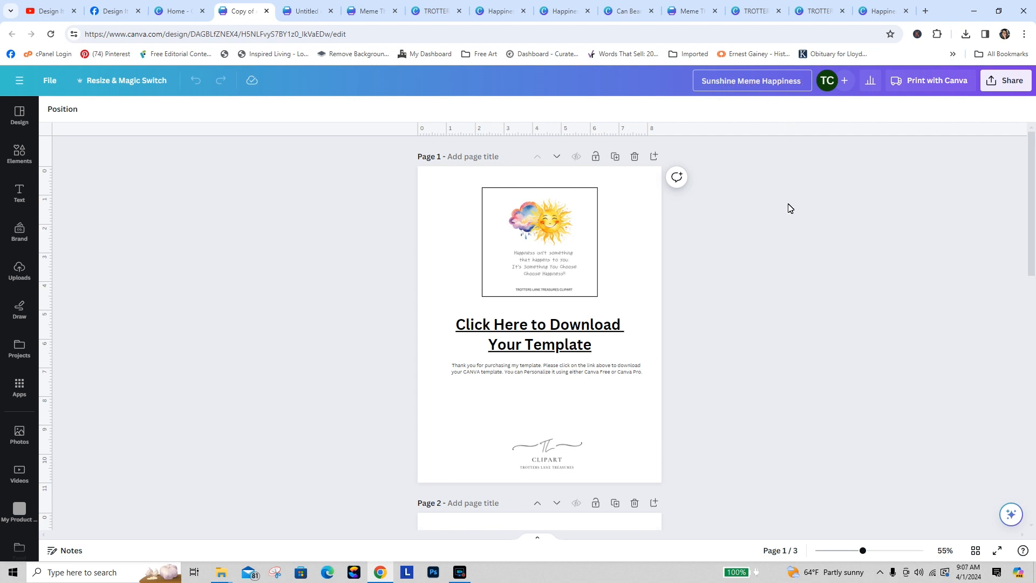
Step: Open the download settings for the Sunshine Meme Happiness design and set the file type to PDF Standard
left_click(1005, 81)
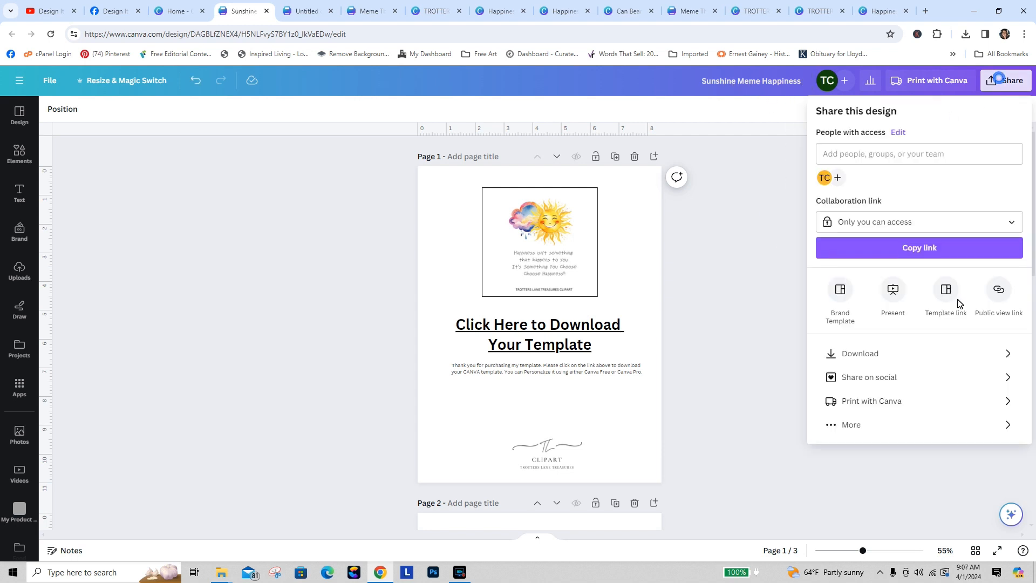
left_click(887, 355)
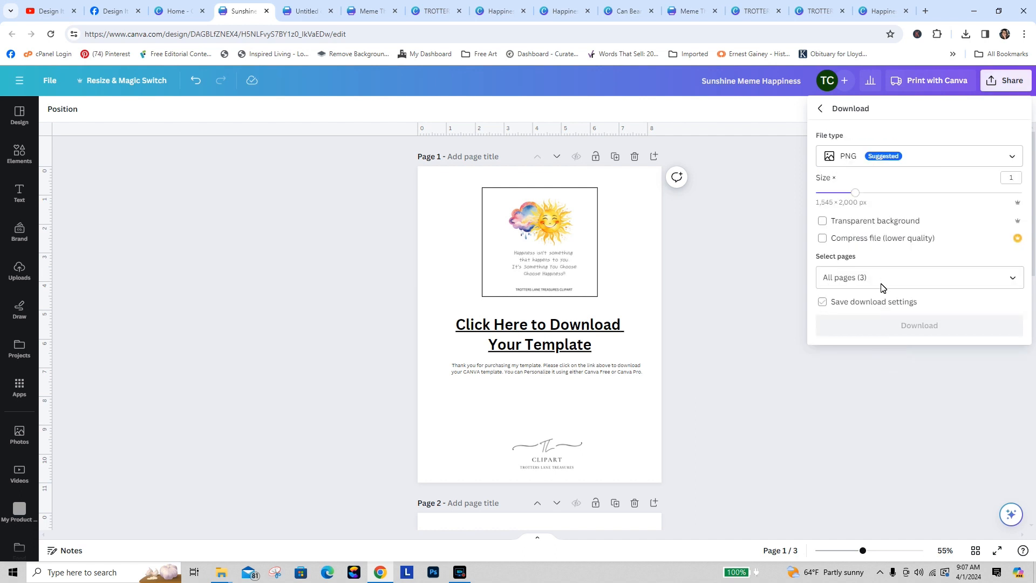
left_click(860, 157)
left_click(873, 257)
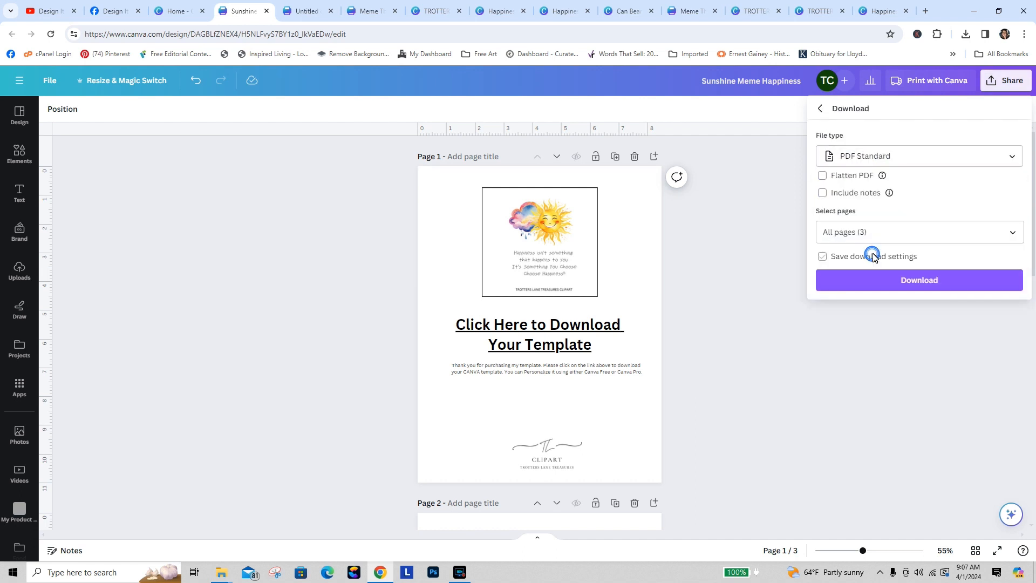
Step: Limit the PDF export to page 1 only and download the file
left_click(897, 231)
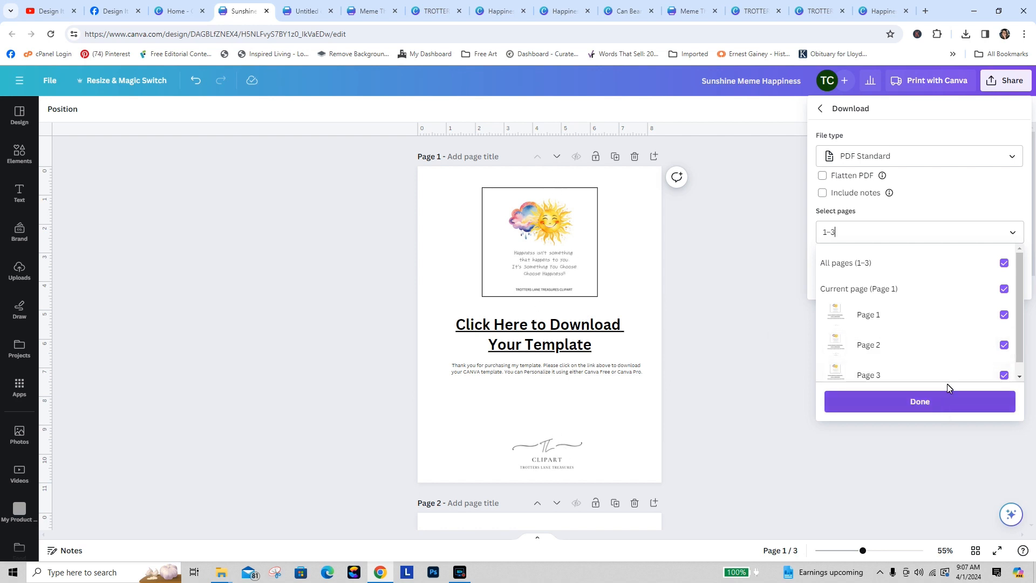
left_click(1004, 264)
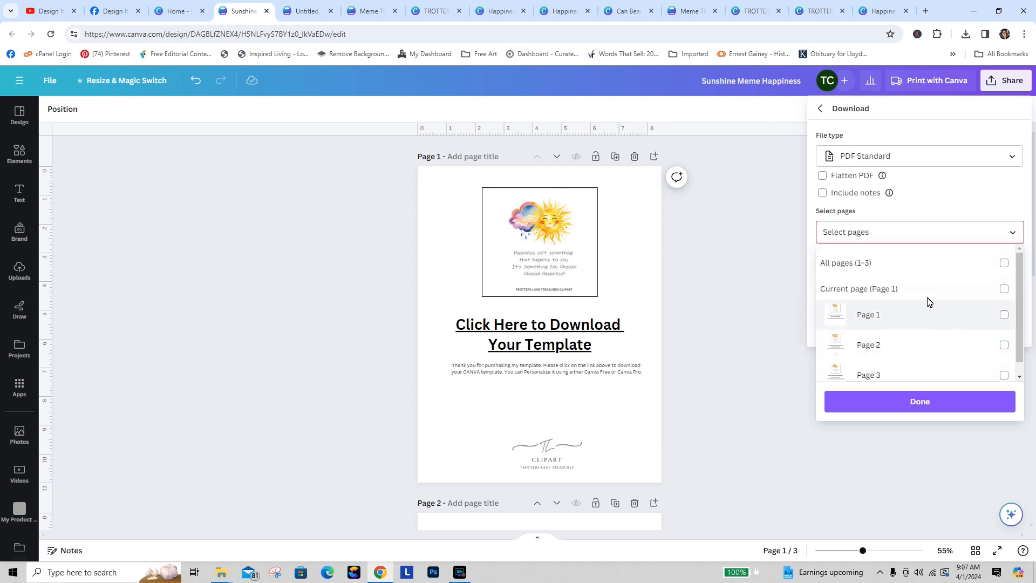
left_click(1002, 314)
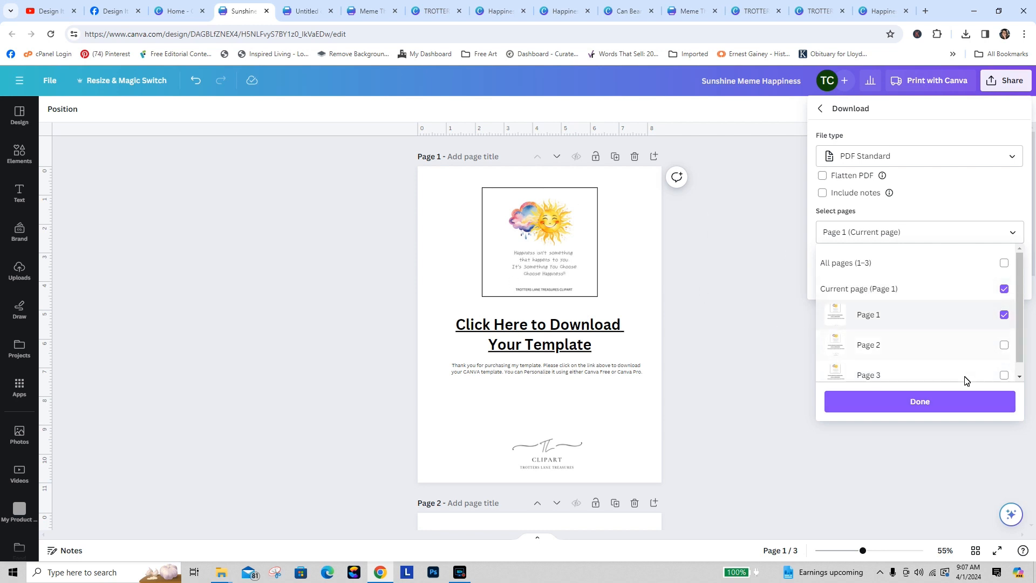
left_click(920, 401)
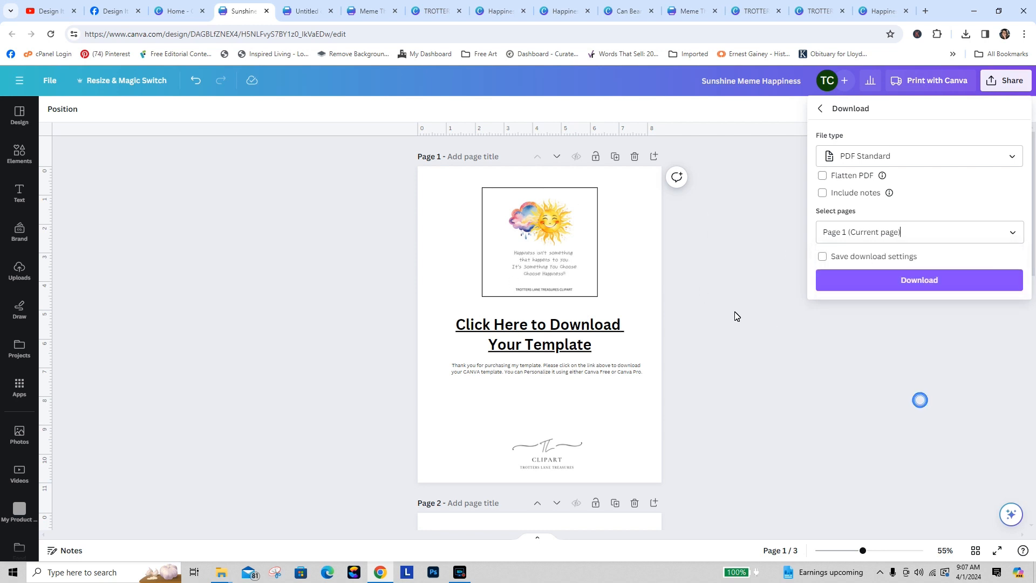
left_click(926, 278)
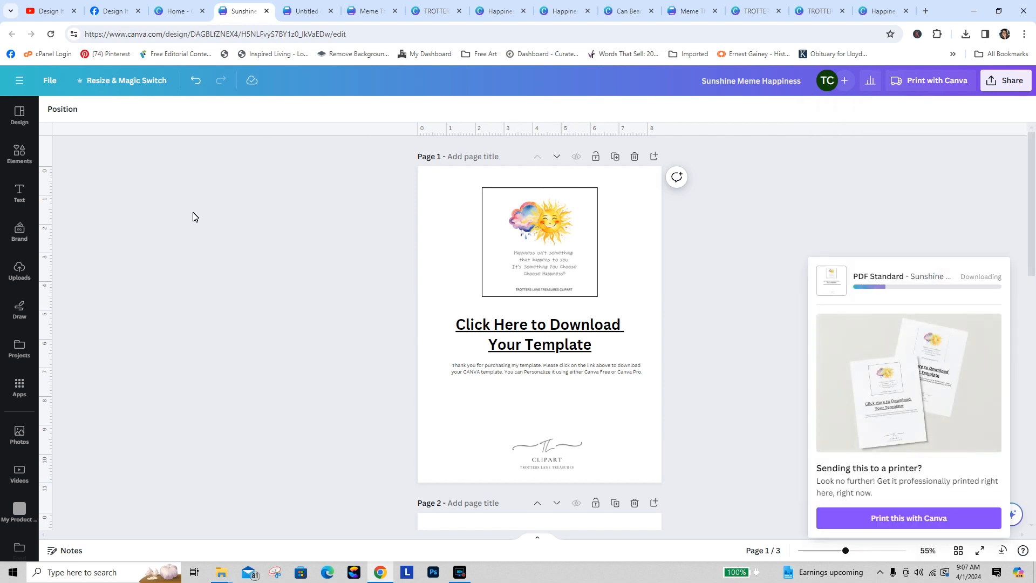
Step: Open the Etsy home page in a new browser tab, return to the Sunshine Meme Happiness design in Canva, and dismiss the print offer
left_click(926, 12)
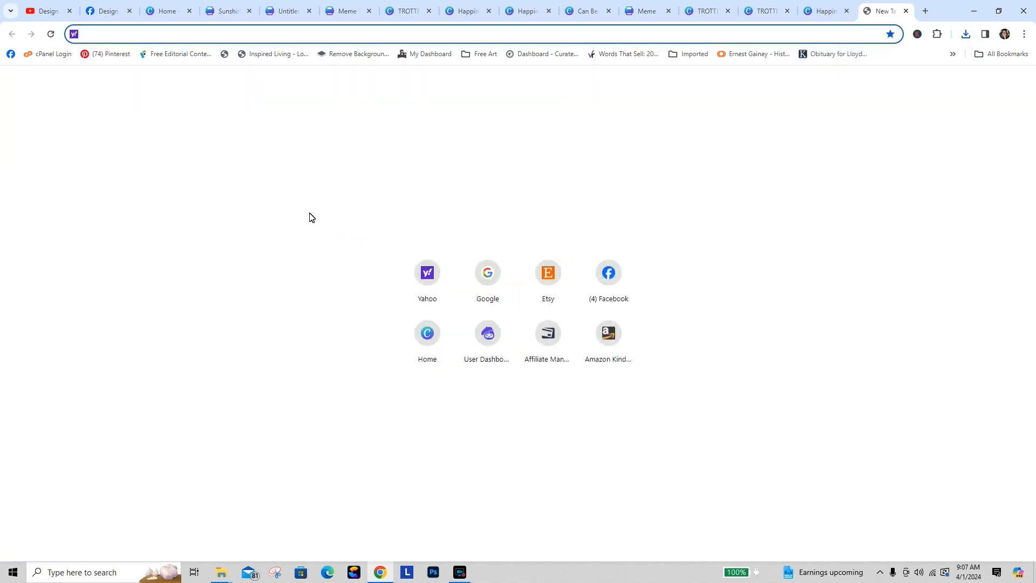
left_click(552, 276)
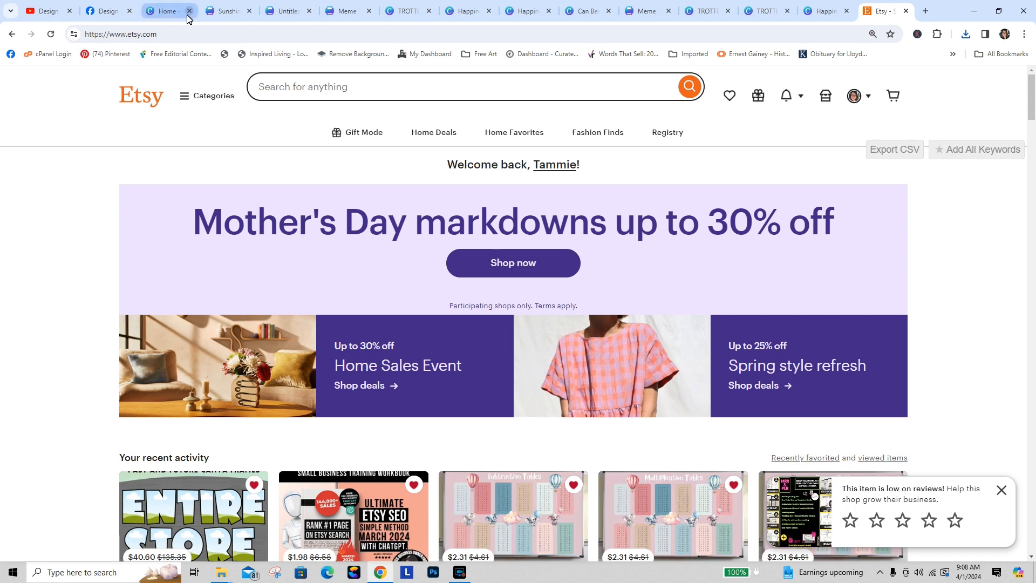
left_click(222, 11)
left_click(719, 333)
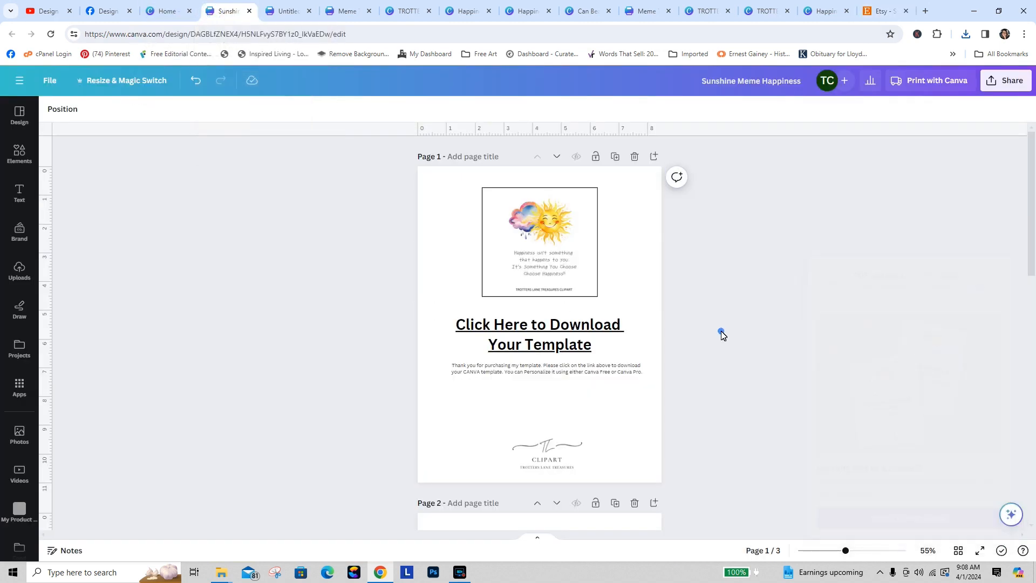